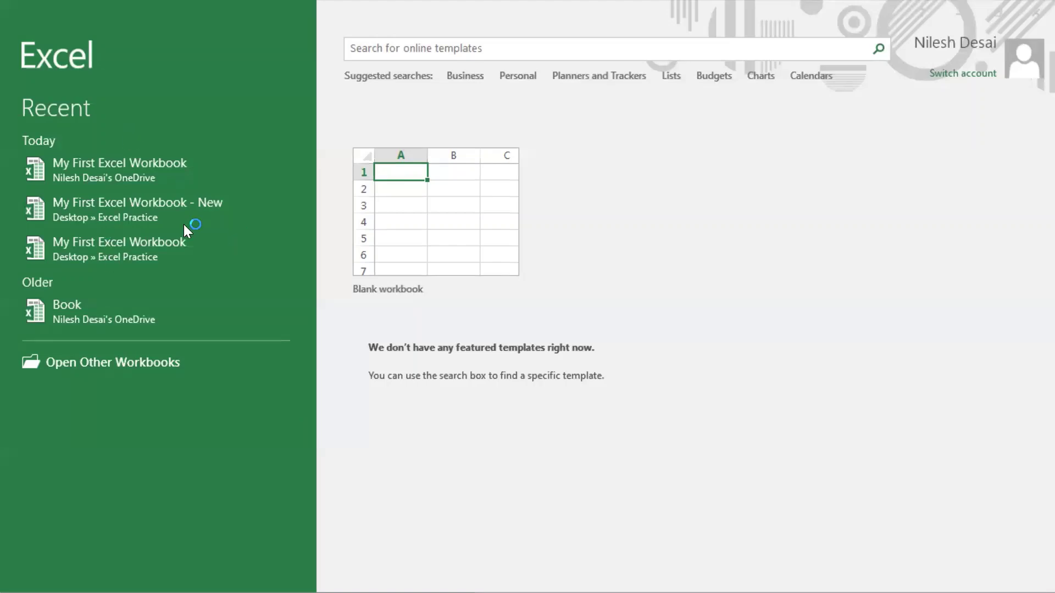
- Open My First Excel Workbook from the Recent list and display the Sheet7 sales table
left_click(120, 254)
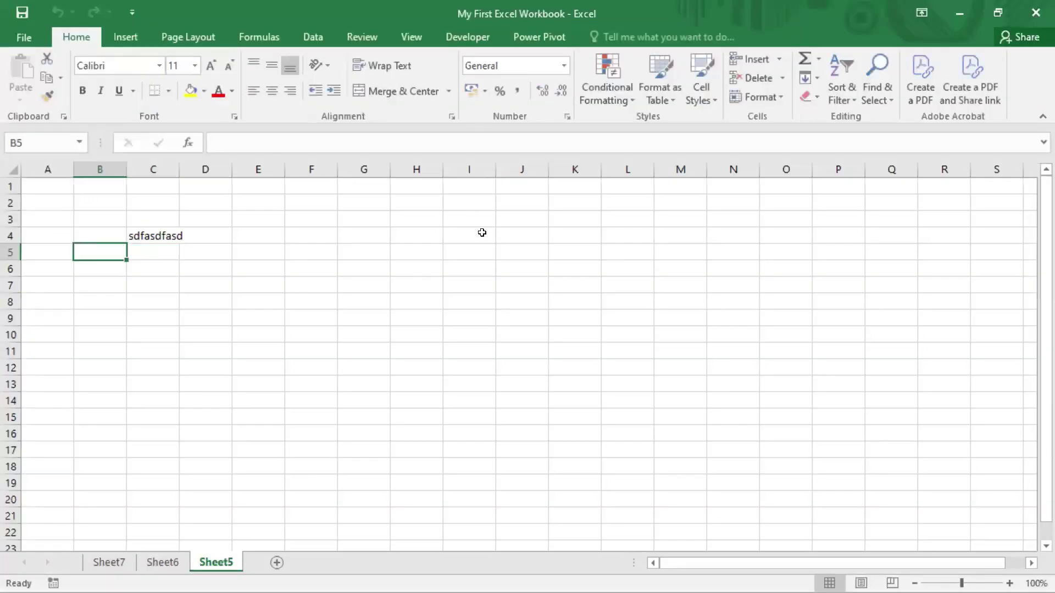
left_click(108, 562)
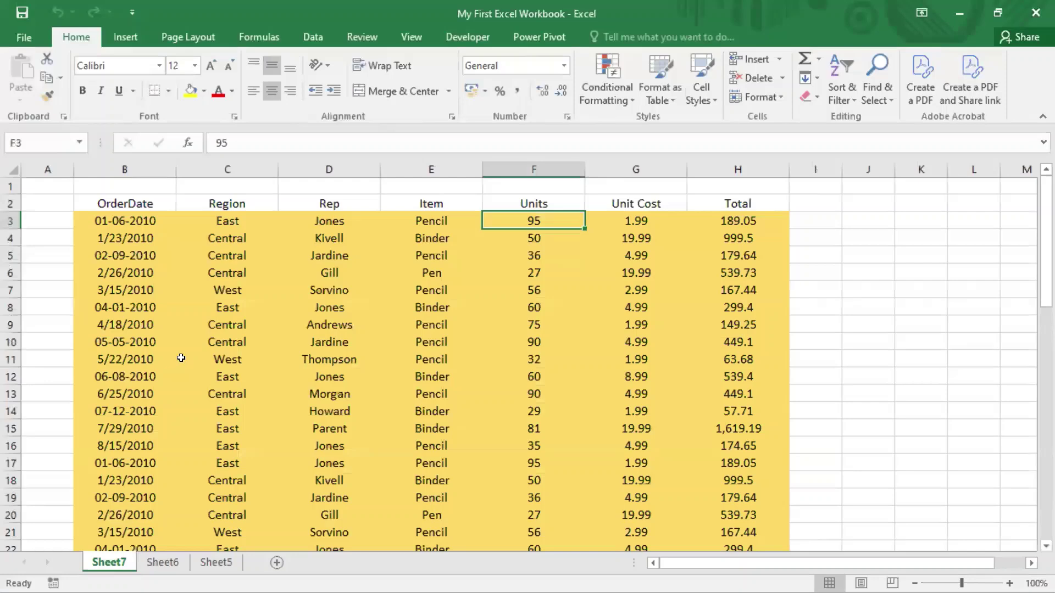
scroll(179, 360, "down", 12)
scroll(179, 359, "up", 12)
- On the File Info page, expand the Protect Workbook dropdown to show its protection choices
left_click(43, 39)
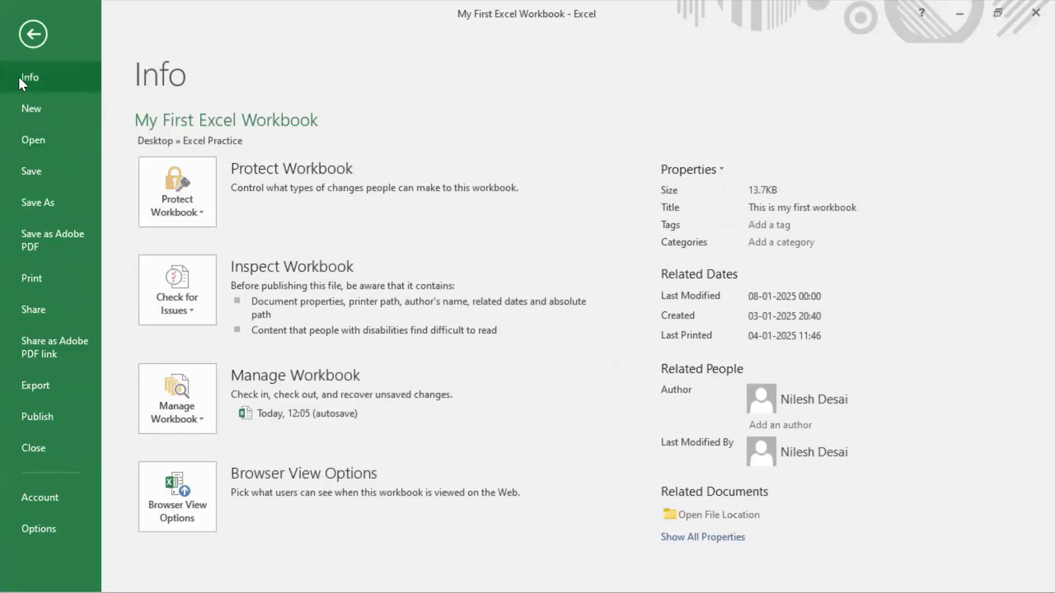
left_click(37, 110)
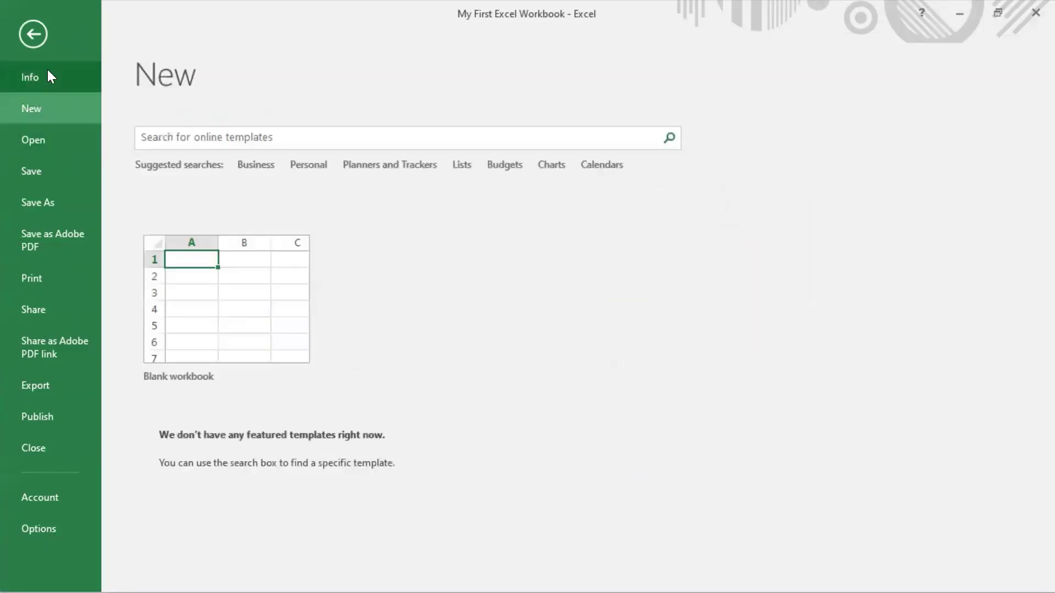
left_click(47, 73)
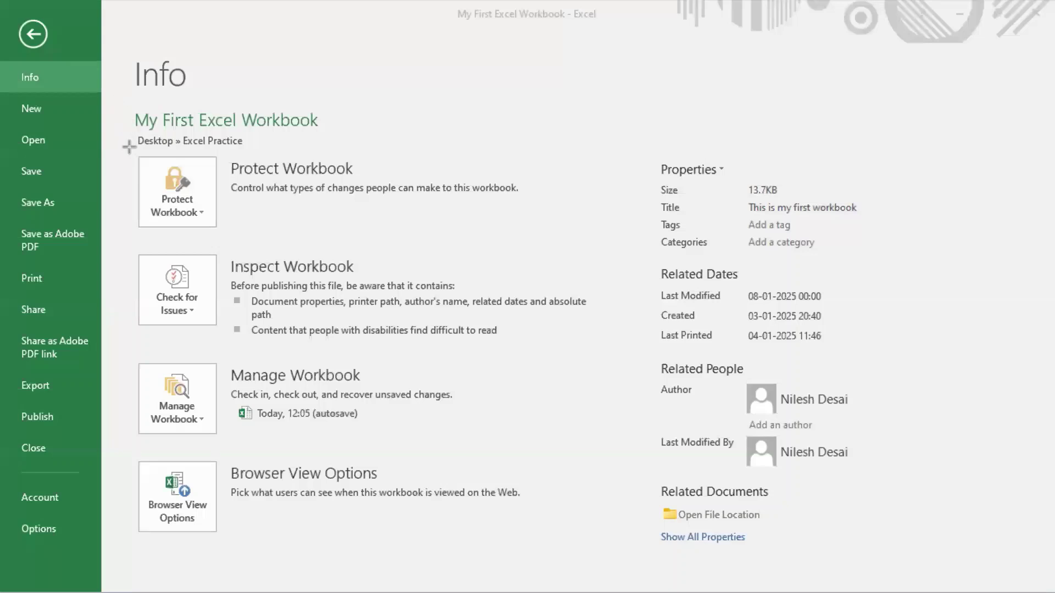
left_click_drag(129, 147, 549, 246)
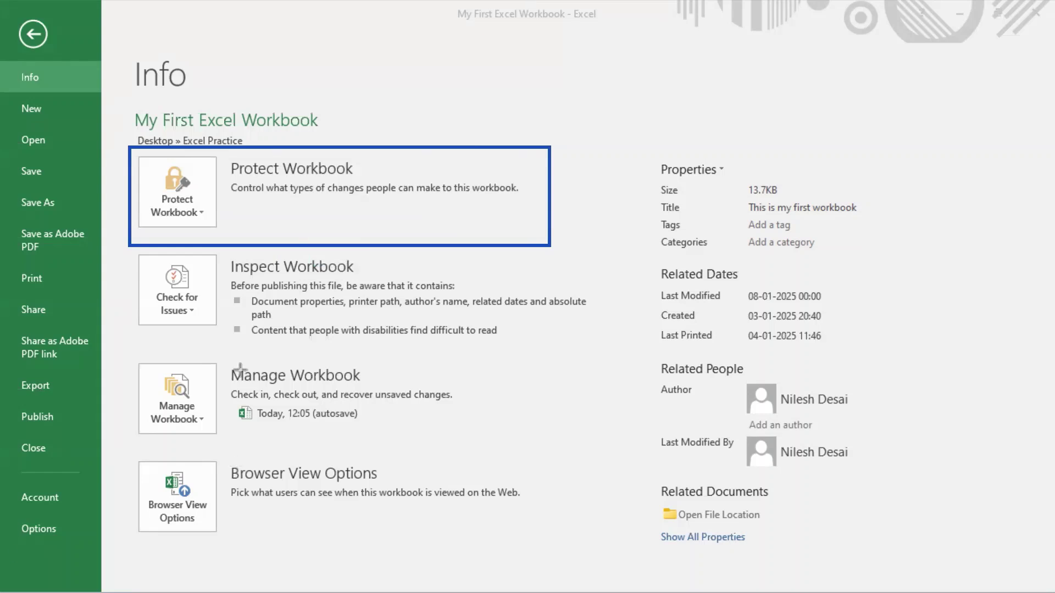
left_click(181, 198)
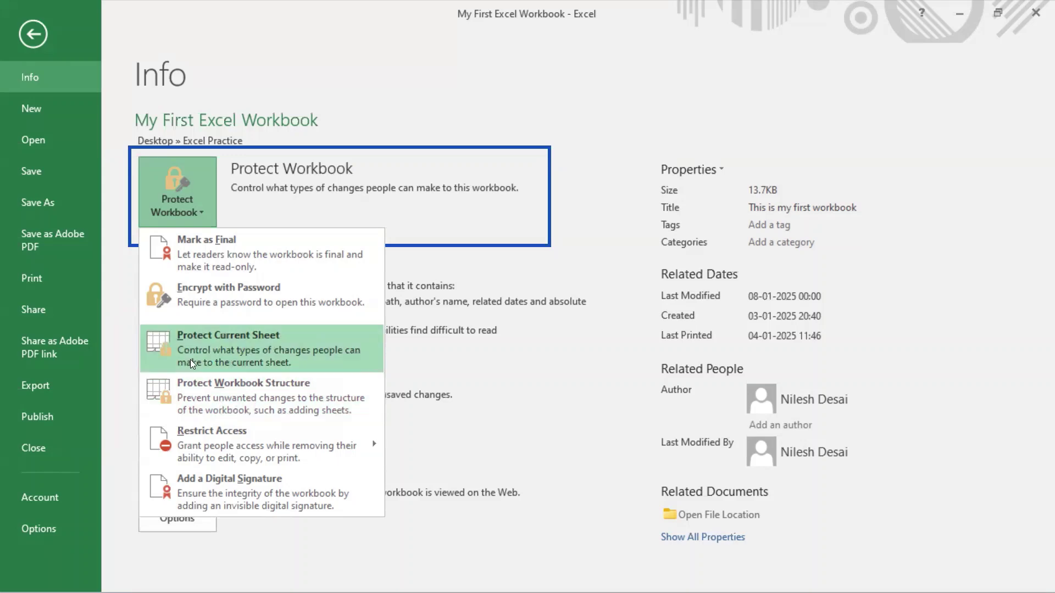
- Choose Encrypt with Password and enter the opening password in the Encrypt Document dialog
left_click(231, 302)
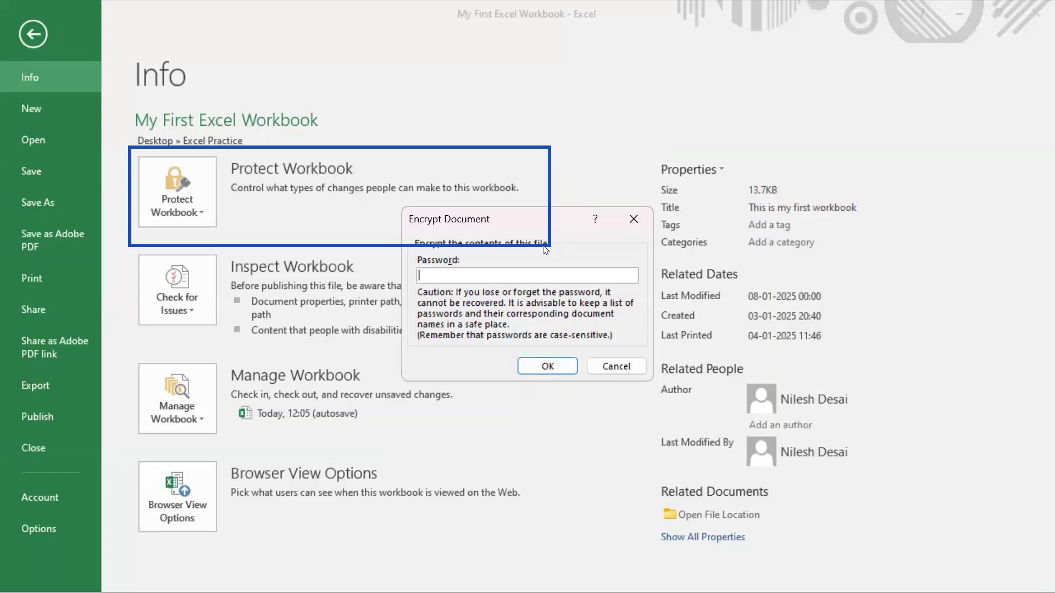
left_click_drag(541, 211, 487, 104)
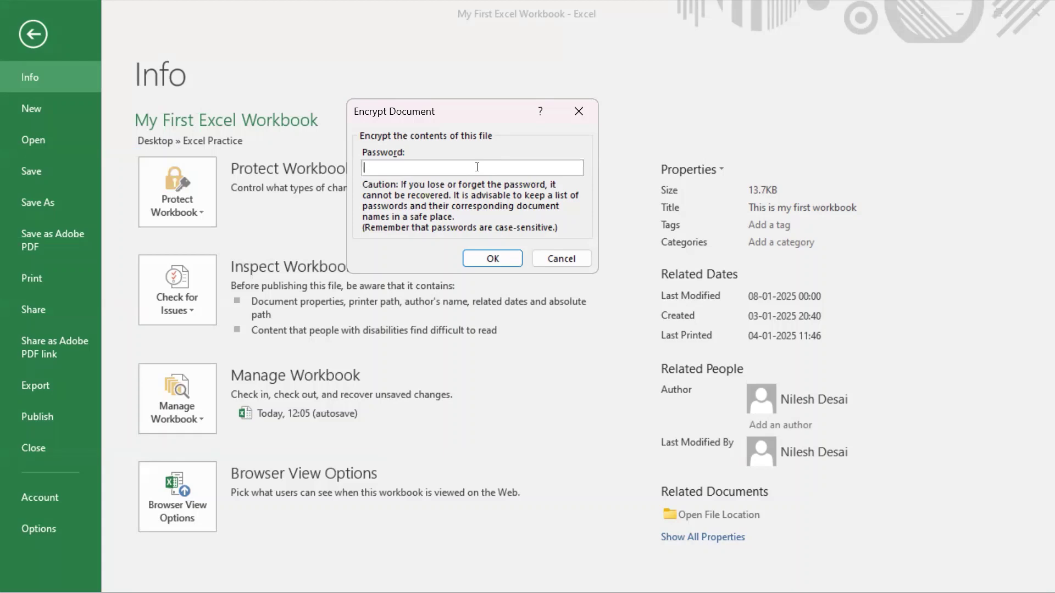
type("•••••••••••••")
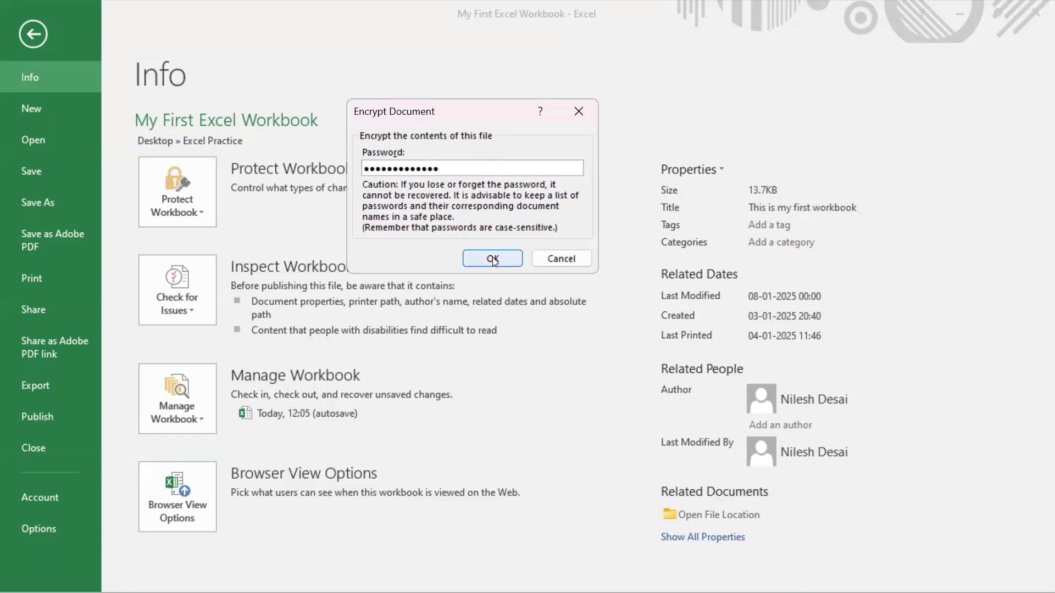
key("BackSpace")
key("BackSpace")
key("BackSpace")
key("BackSpace")
key("BackSpace")
key("BackSpace")
key("BackSpace")
key("BackSpace")
key("BackSpace")
key("BackSpace")
key("BackSpace")
key("BackSpace")
key("BackSpace")
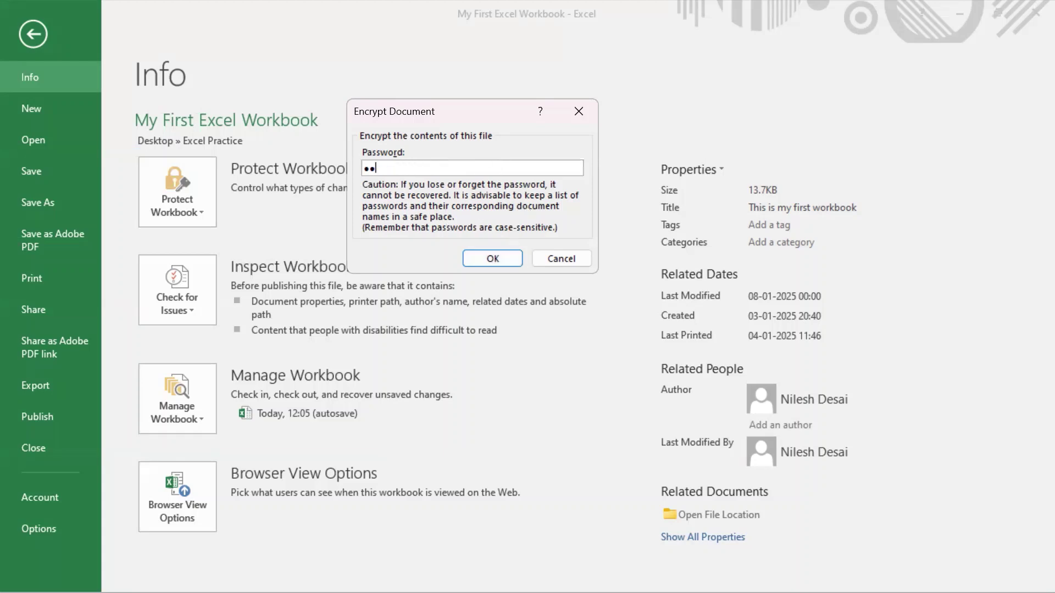
type("•••••••")
key("BackSpace")
key("BackSpace")
key("BackSpace")
key("BackSpace")
key("BackSpace")
key("BackSpace")
key("BackSpace")
type("••••")
key("BackSpace")
key("BackSpace")
key("BackSpace")
key("BackSpace")
type("•••••••")
key("BackSpace")
key("BackSpace")
key("BackSpace")
key("BackSpace")
key("BackSpace")
key("BackSpace")
type("•••••••")
- Re-enter the opening password to confirm it, so the workbook requires a password to open
left_click(495, 259)
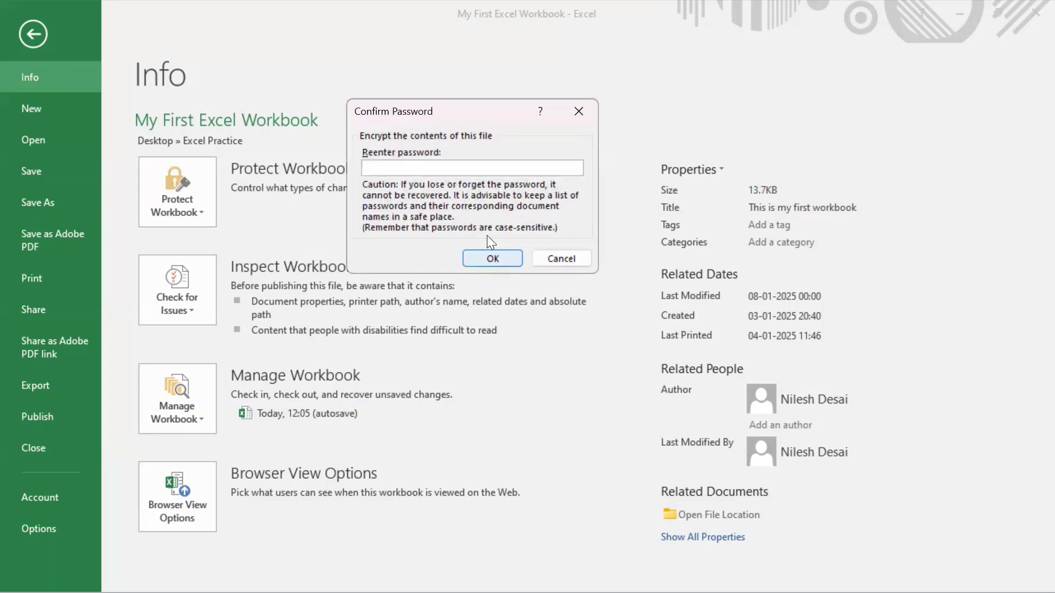
type("•••••••")
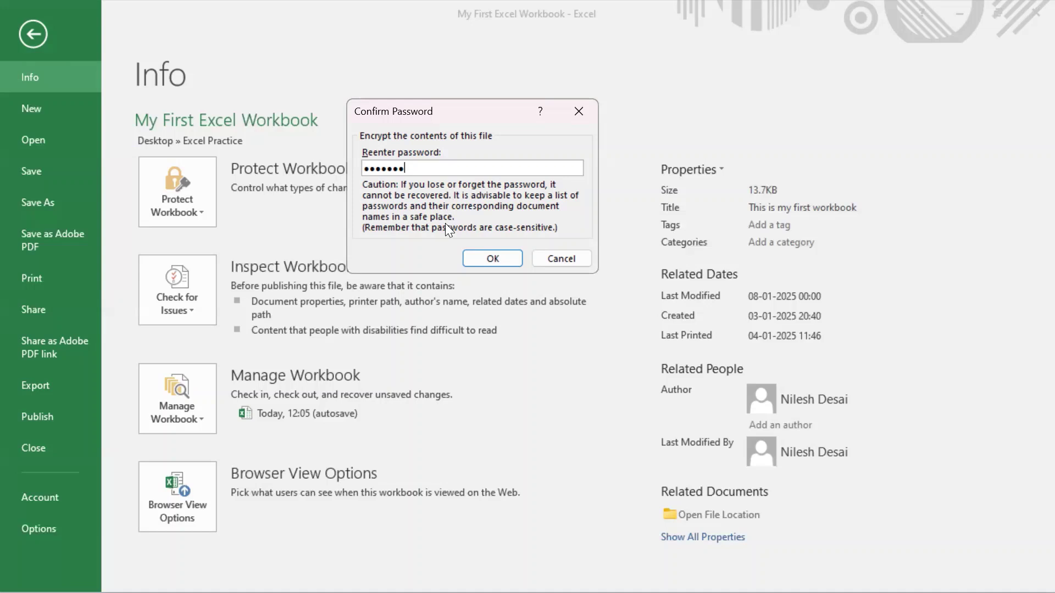
left_click(493, 258)
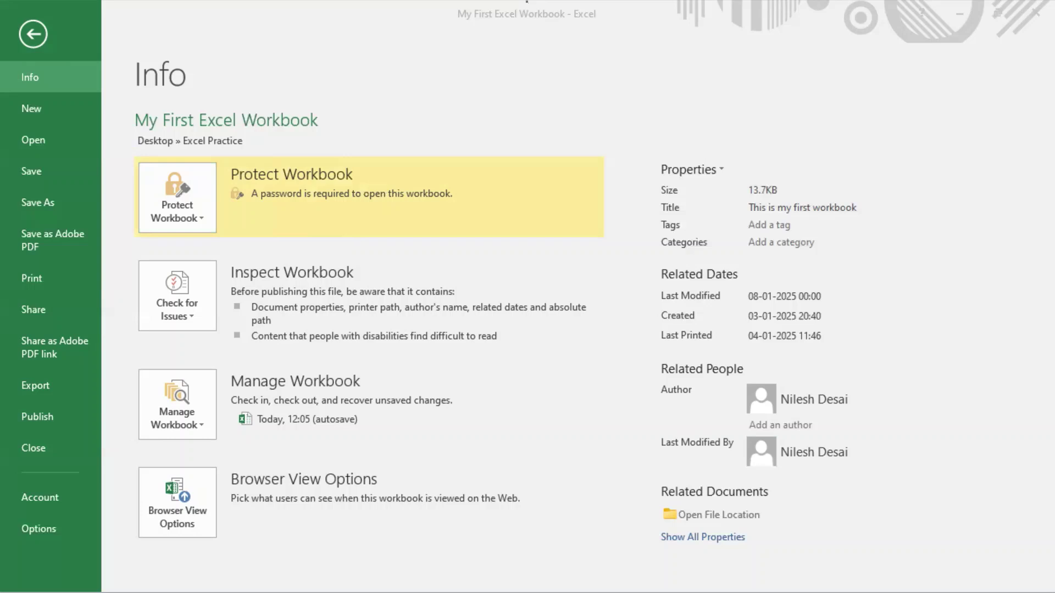
- Go to Save As and pick This PC, with the Desktop's Excel Practice folder as location
left_click(680, 78)
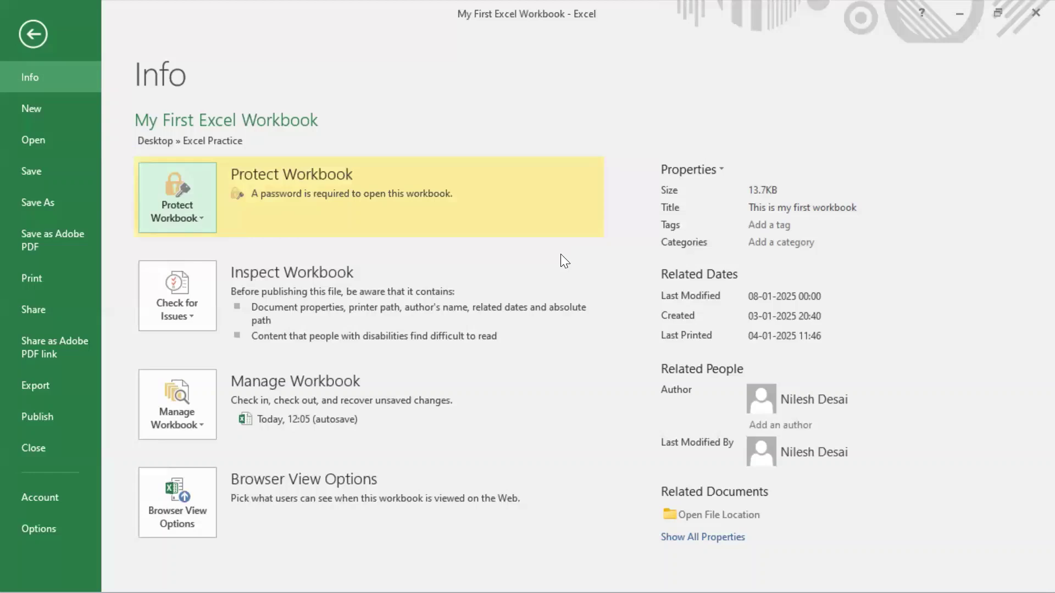
left_click(56, 198)
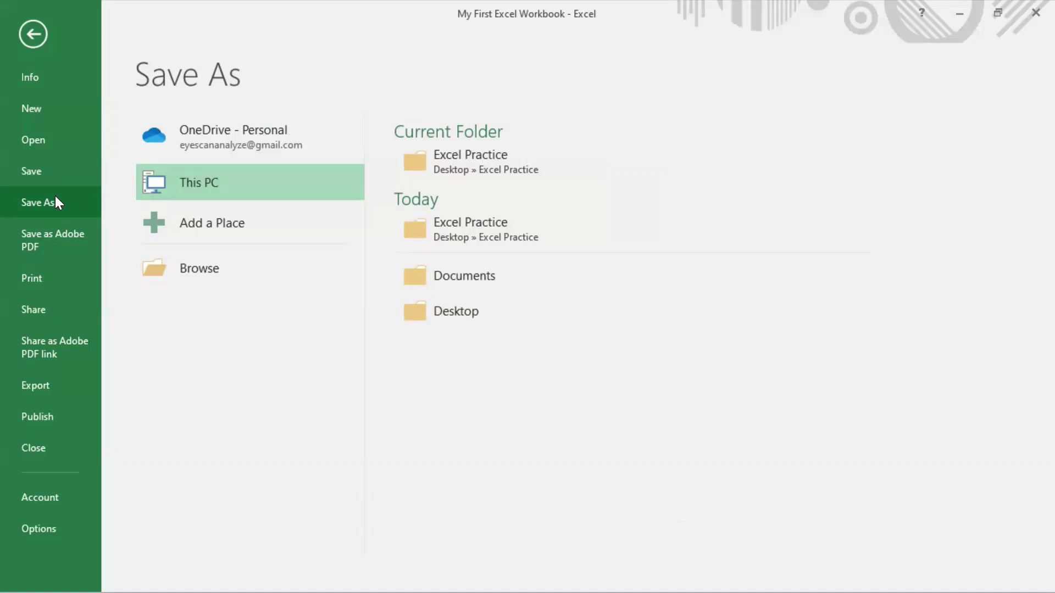
double_click(226, 193)
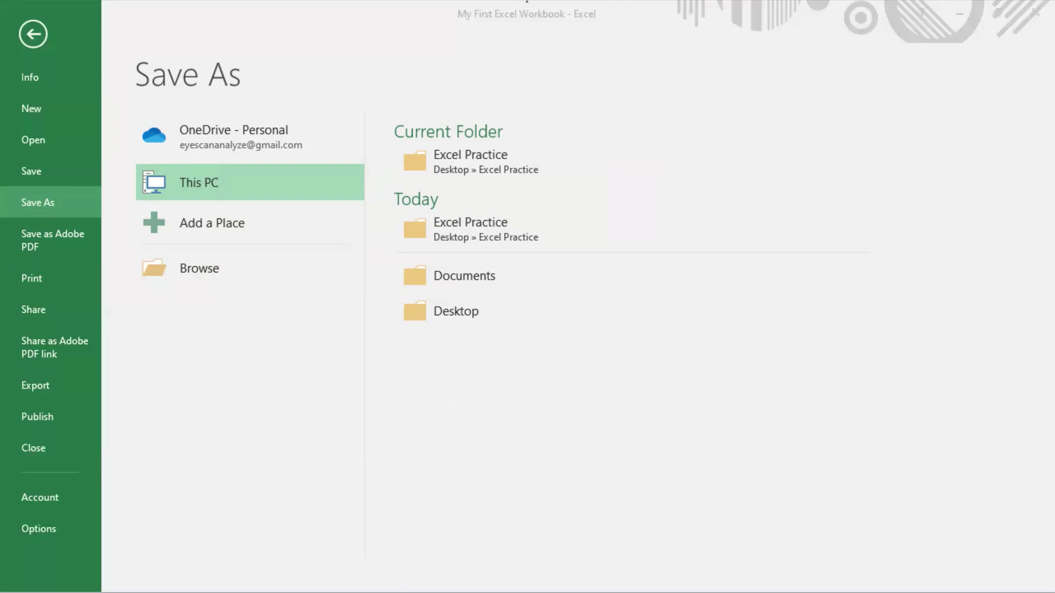
left_click(324, 231)
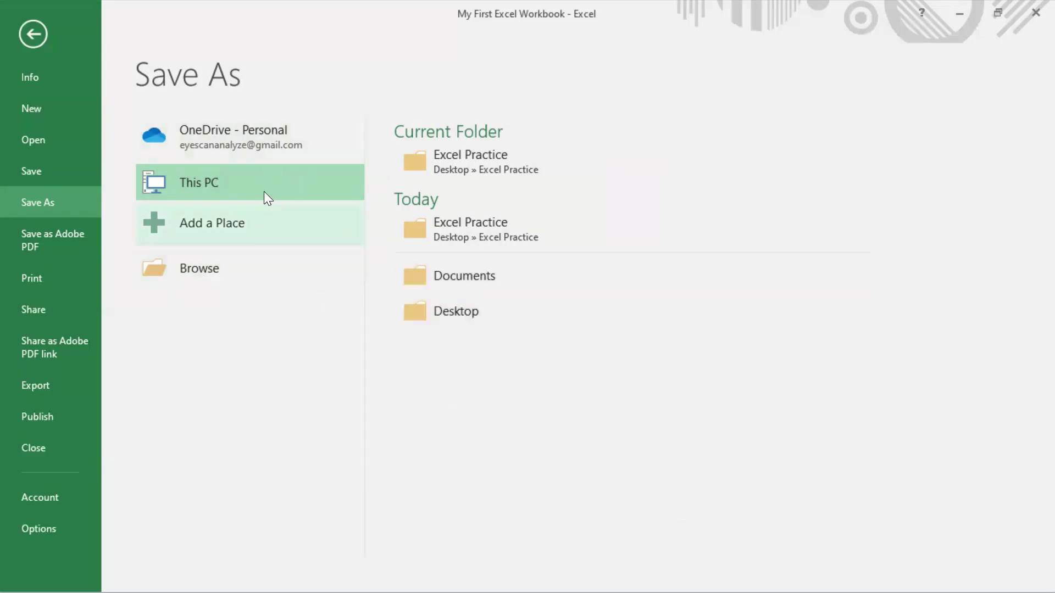
- In the Save As dialog, name the copy 'My First Excel Workbook - PwdProtected' in Excel Practice
left_click(209, 268)
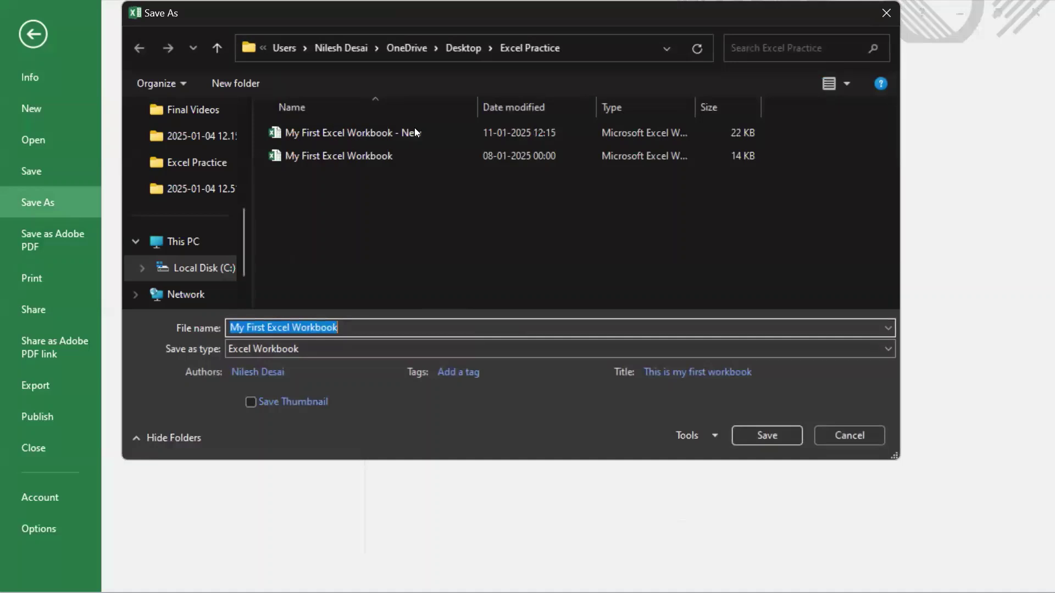
left_click(448, 326)
type("-")
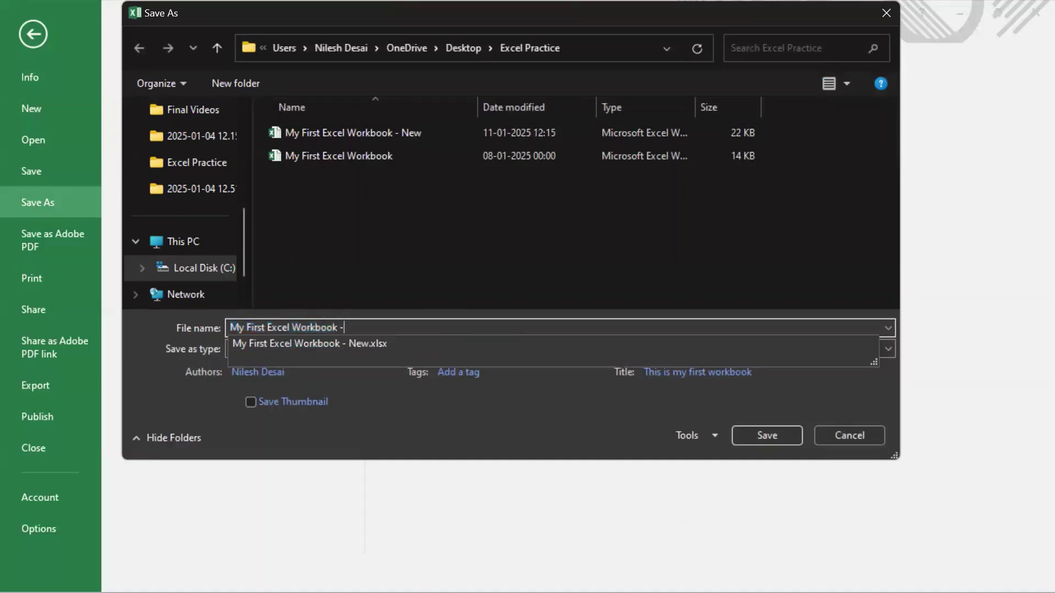
type(" password")
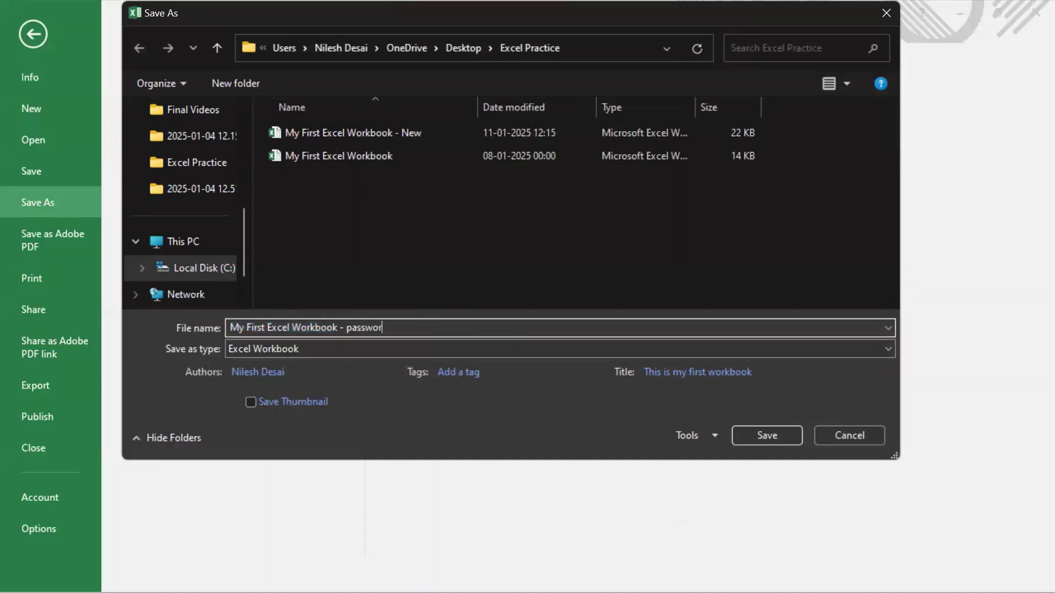
key("BackSpace")
key("BackSpace")
key("BackSpace")
key("BackSpace")
key("BackSpace")
key("BackSpace")
key("BackSpace")
key("BackSpace")
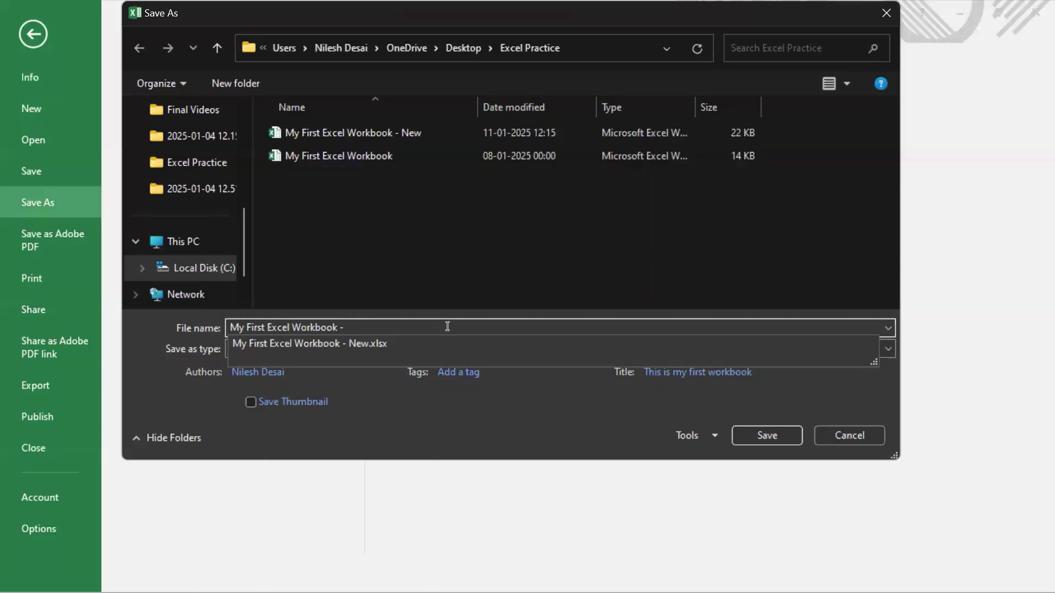
type("Pw")
type("d")
key("BackSpace")
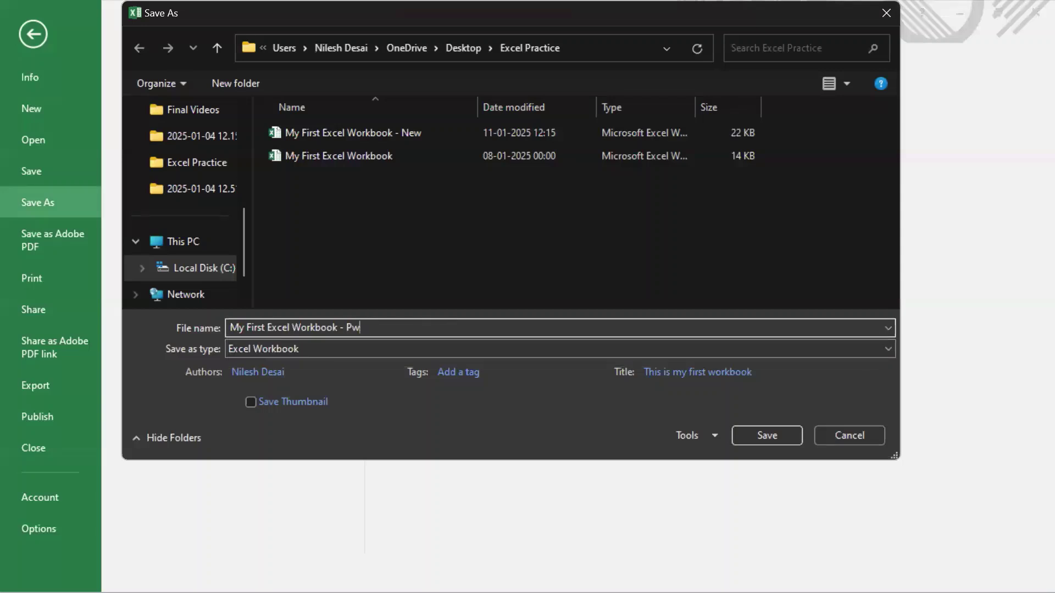
type("dProtected")
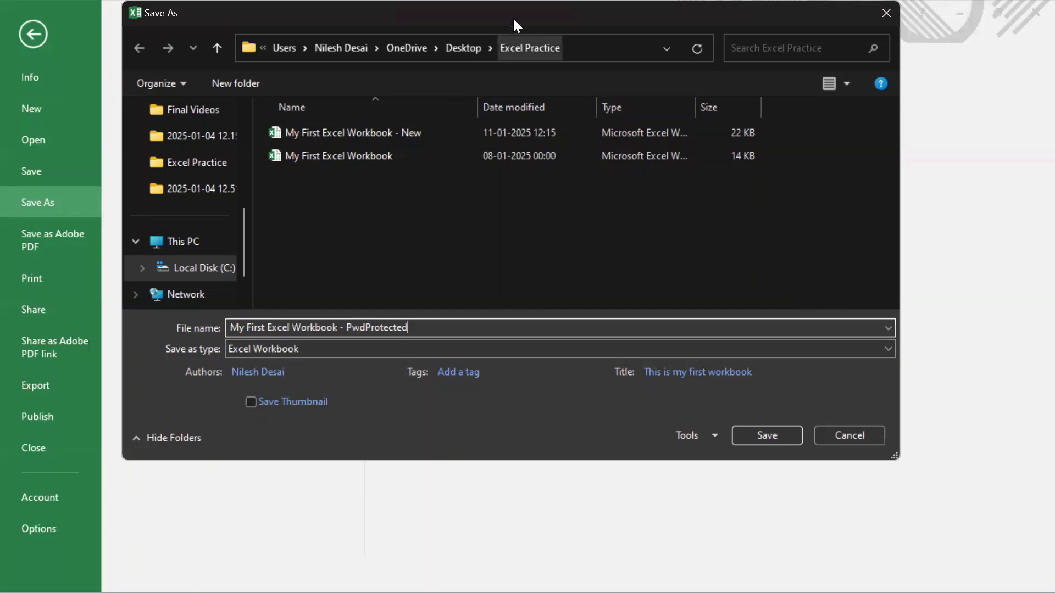
left_click(526, 2)
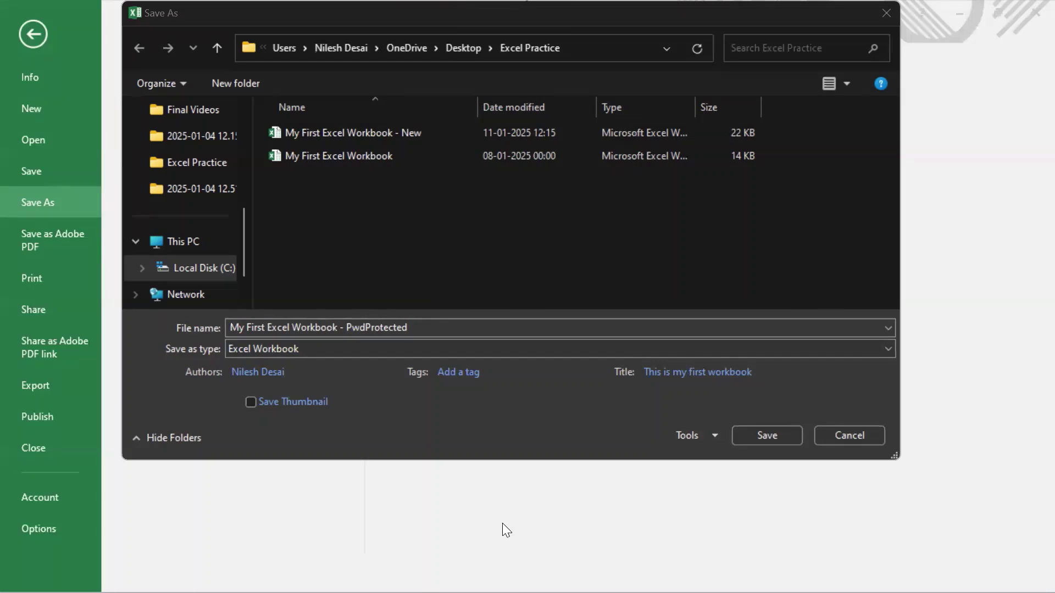
left_click_drag(647, 419, 728, 455)
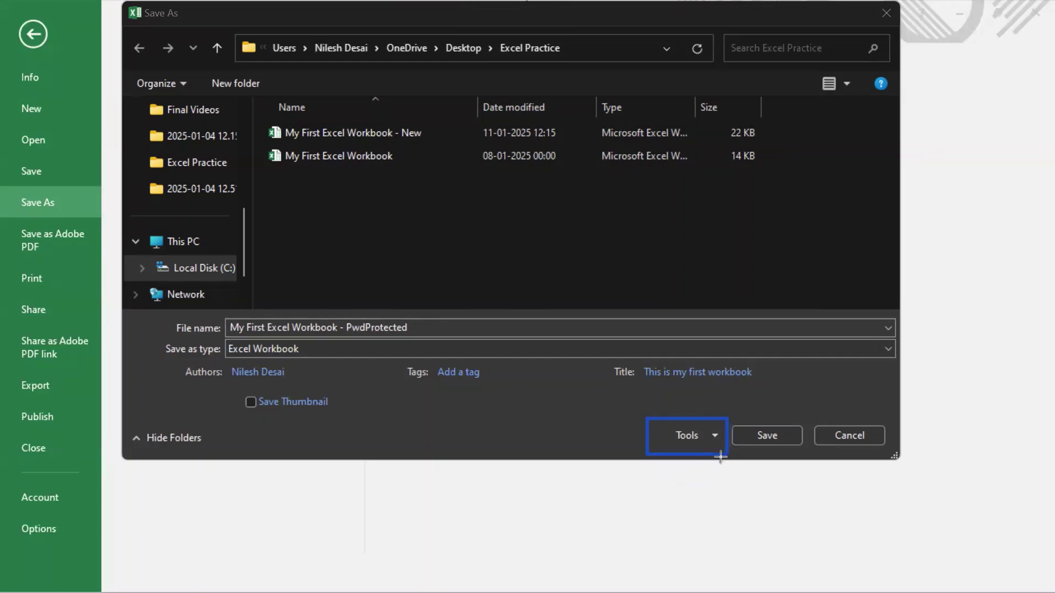
left_click(714, 437)
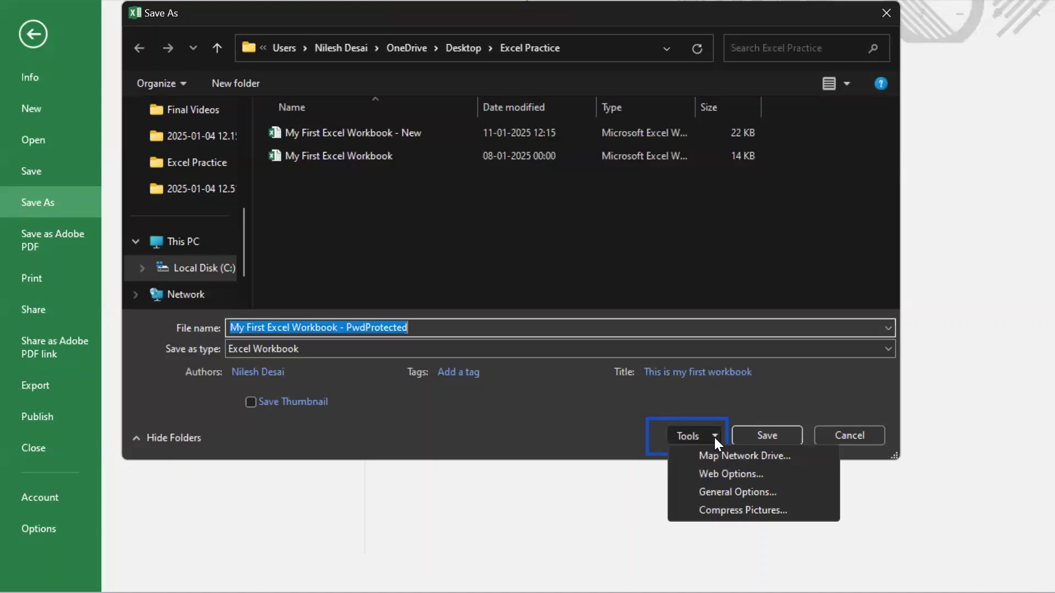
left_click(527, 9)
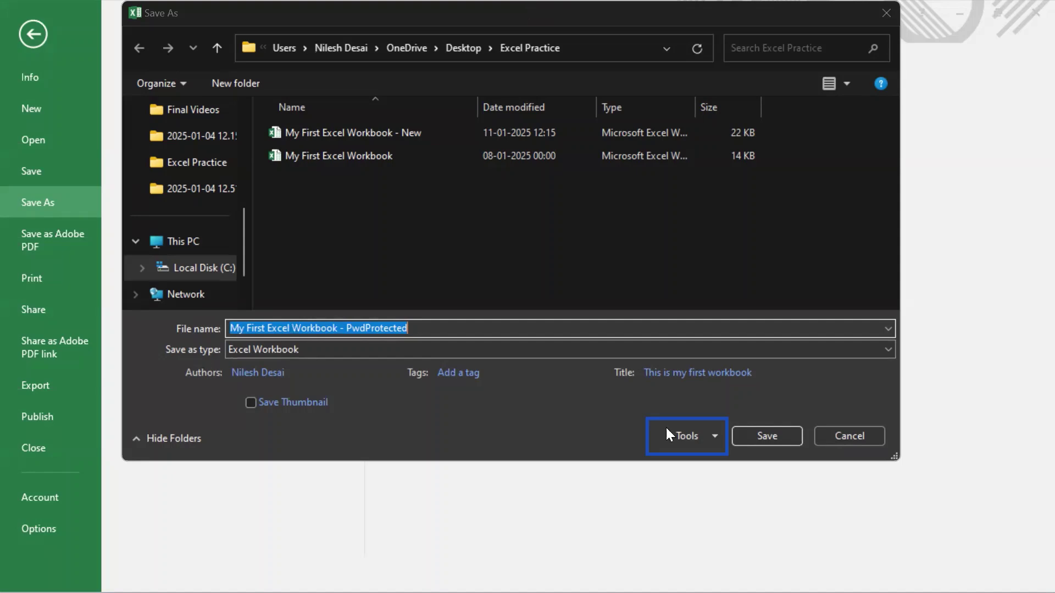
left_click(713, 439)
- In Tools > General Options, keep the open password and tick Read-only recommended
left_click(745, 494)
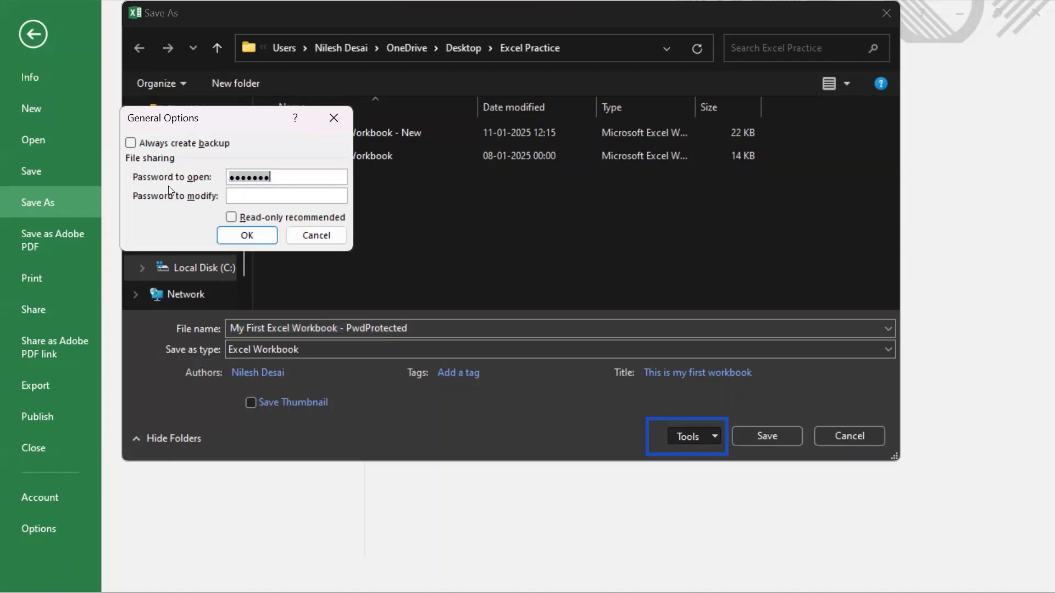
left_click(276, 176)
left_click_drag(277, 176, 215, 182)
left_click(241, 195)
left_click(233, 217)
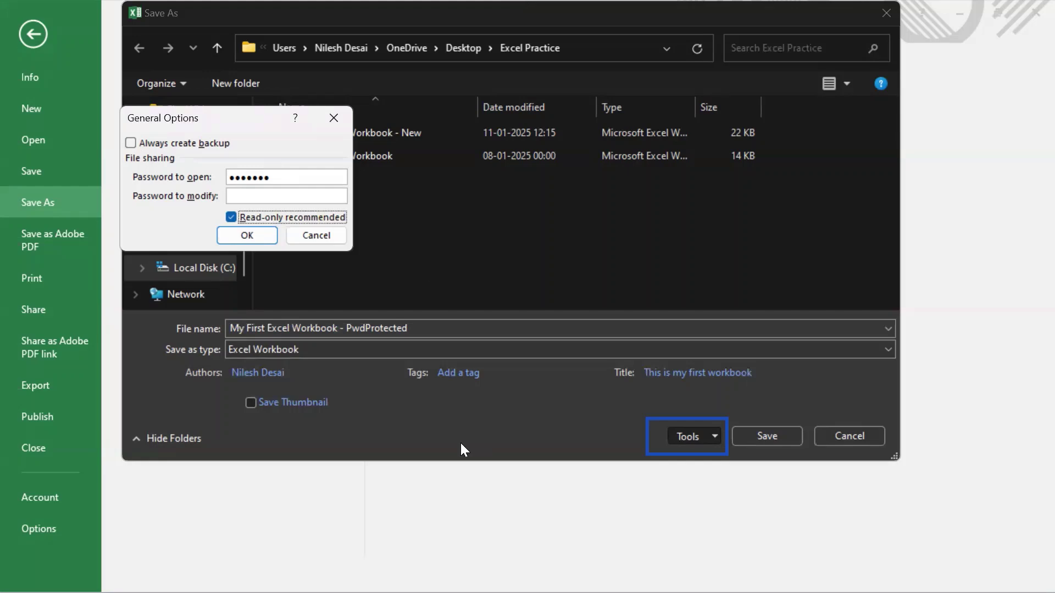
- Enter the password to modify and re-enter it to confirm
left_click(272, 196)
type("1234567")
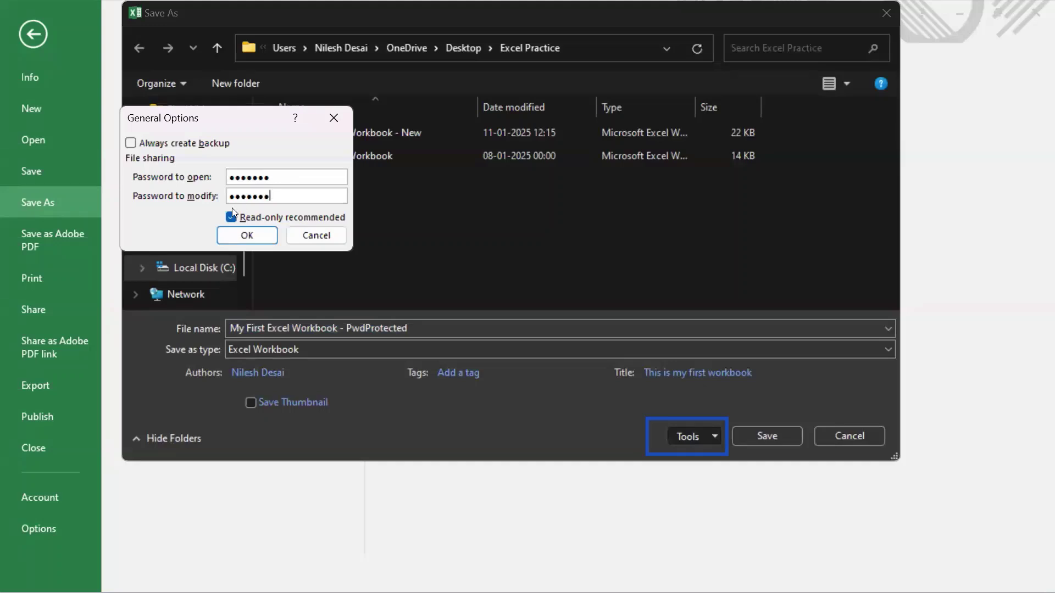
key("Return")
left_click(252, 237)
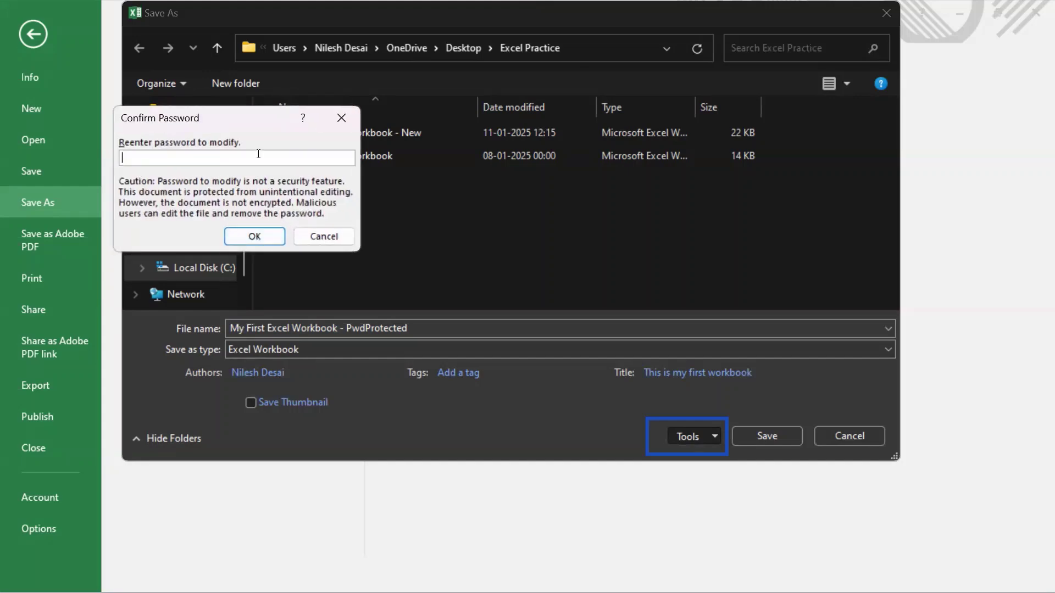
type("1234567")
left_click(249, 235)
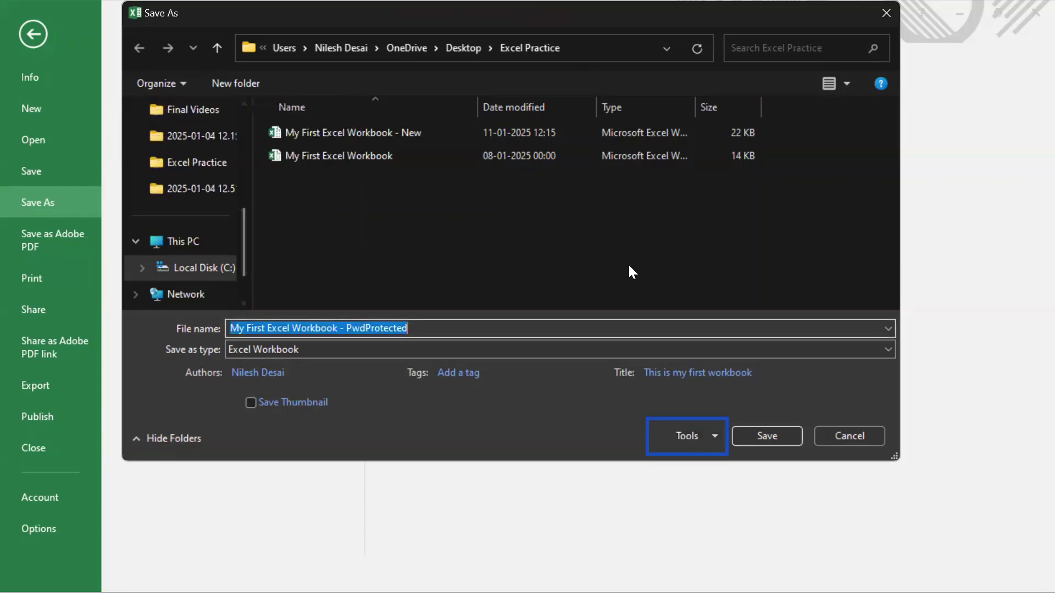
- Save the PwdProtected copy, then close the workbook from the File menu
left_click(767, 436)
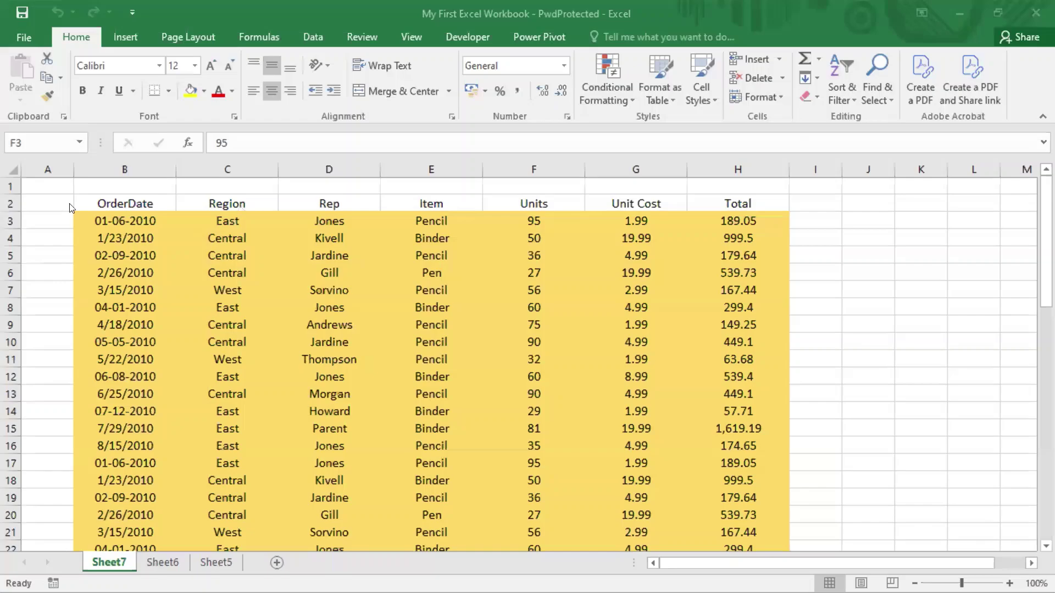
left_click(20, 36)
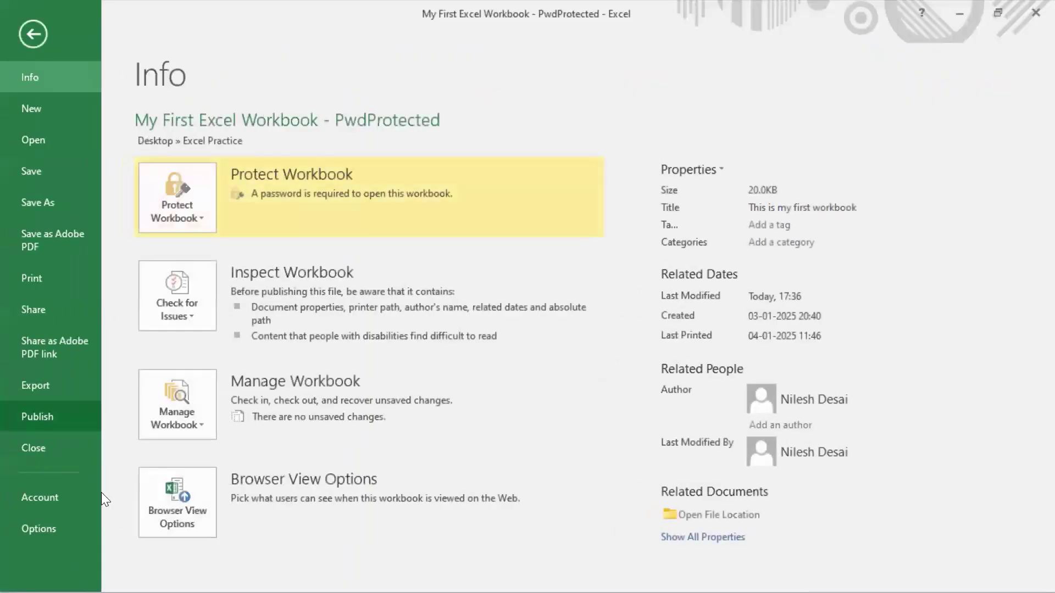
left_click(55, 449)
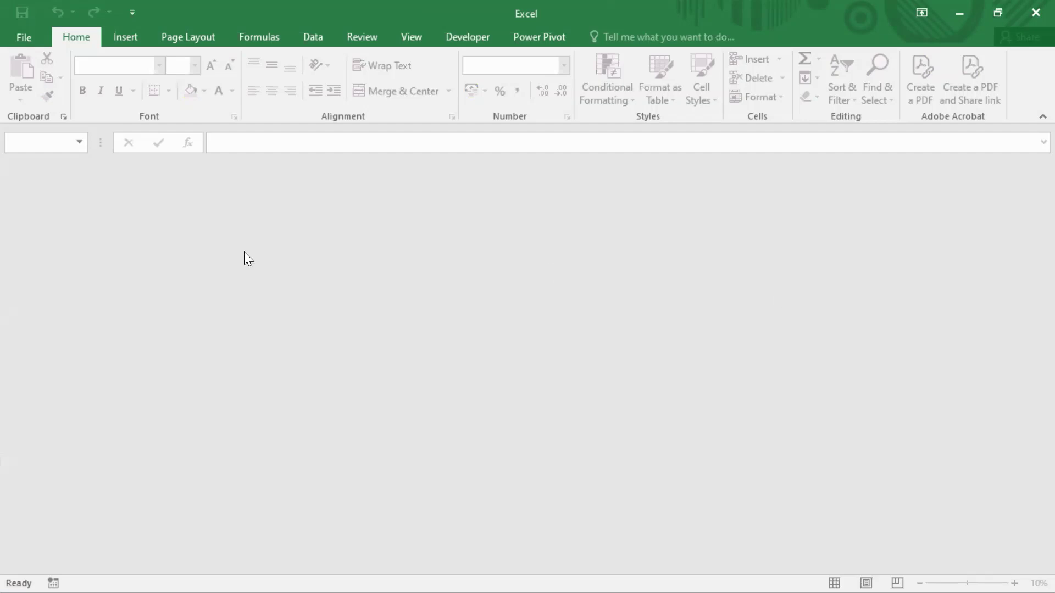
- From File > Open, choose My First Excel Workbook - PwdProtected under Recent
left_click(25, 37)
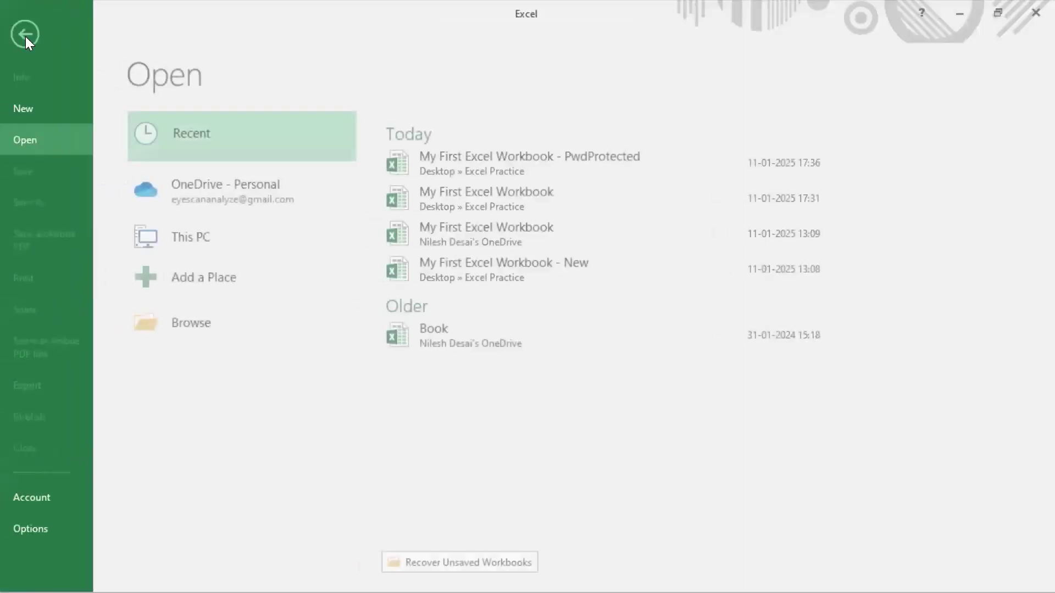
left_click(32, 34)
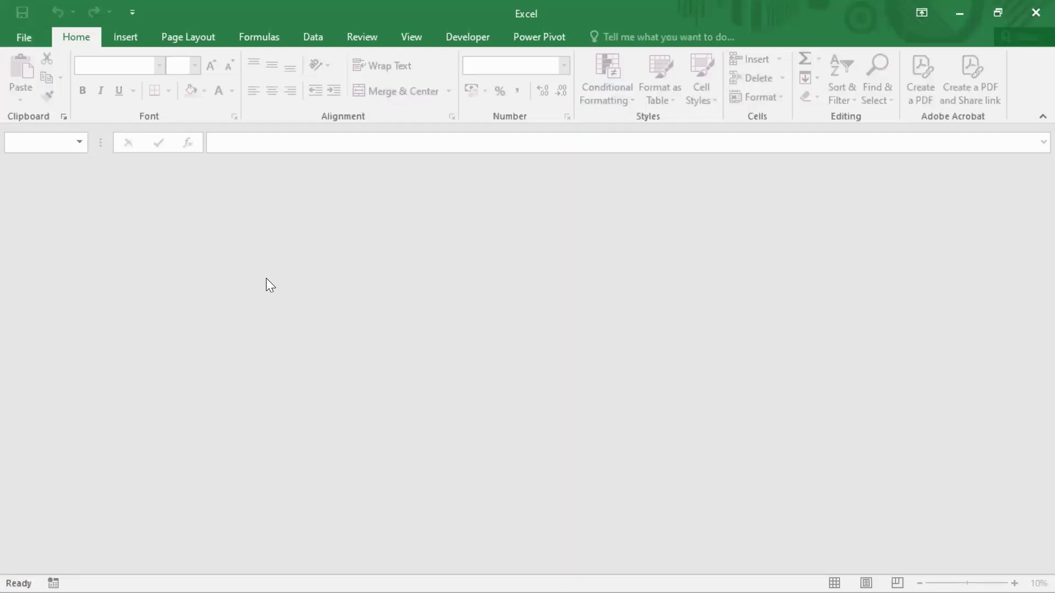
left_click(27, 38)
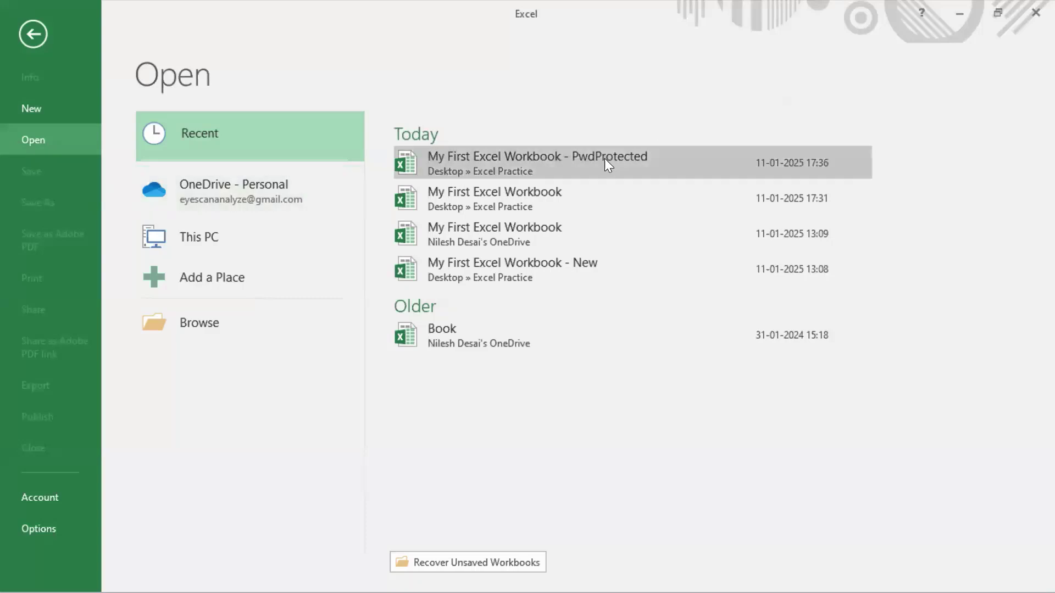
left_click(572, 163)
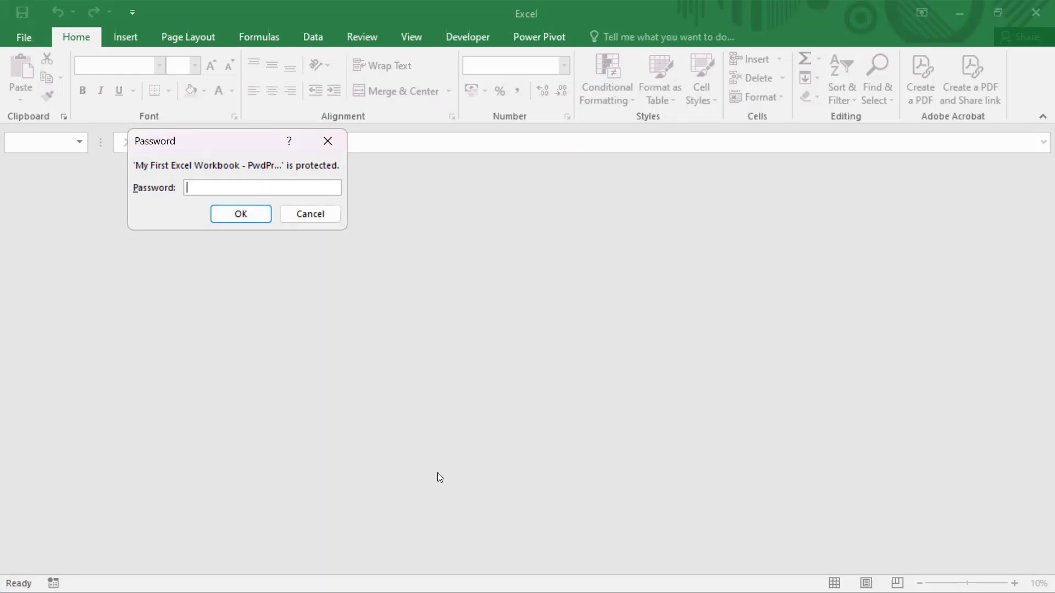
- Enter the opening password for the PwdProtected workbook and submit it
left_click_drag(127, 127, 357, 229)
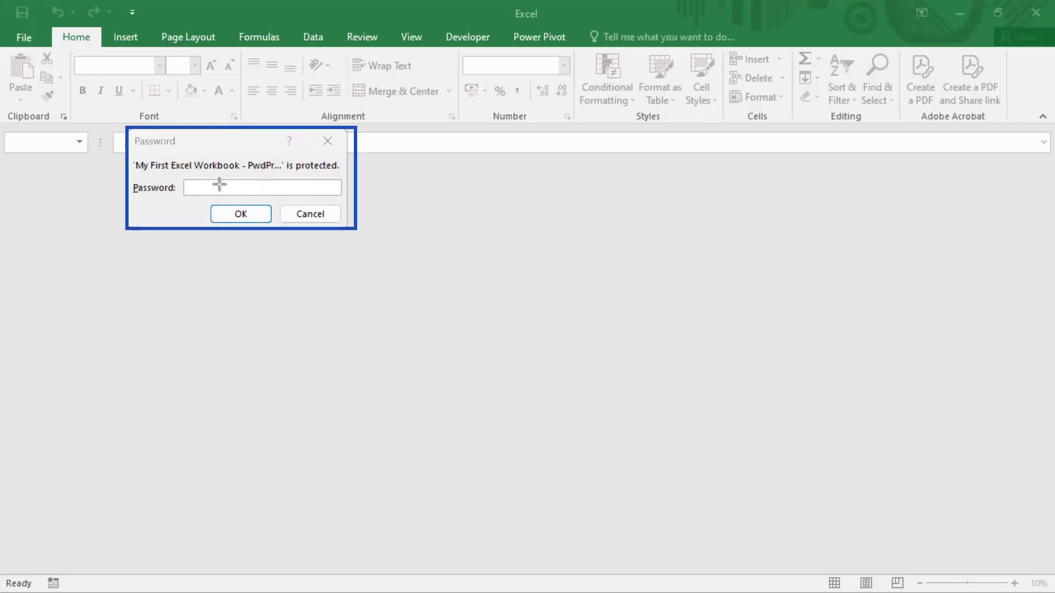
left_click(285, 183)
type("1234567")
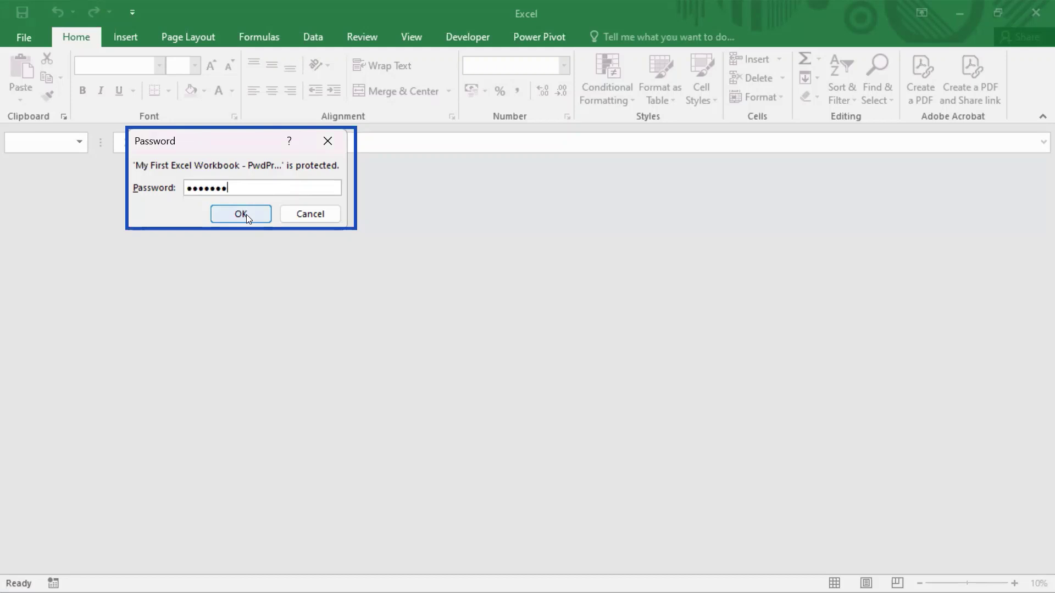
left_click(240, 214)
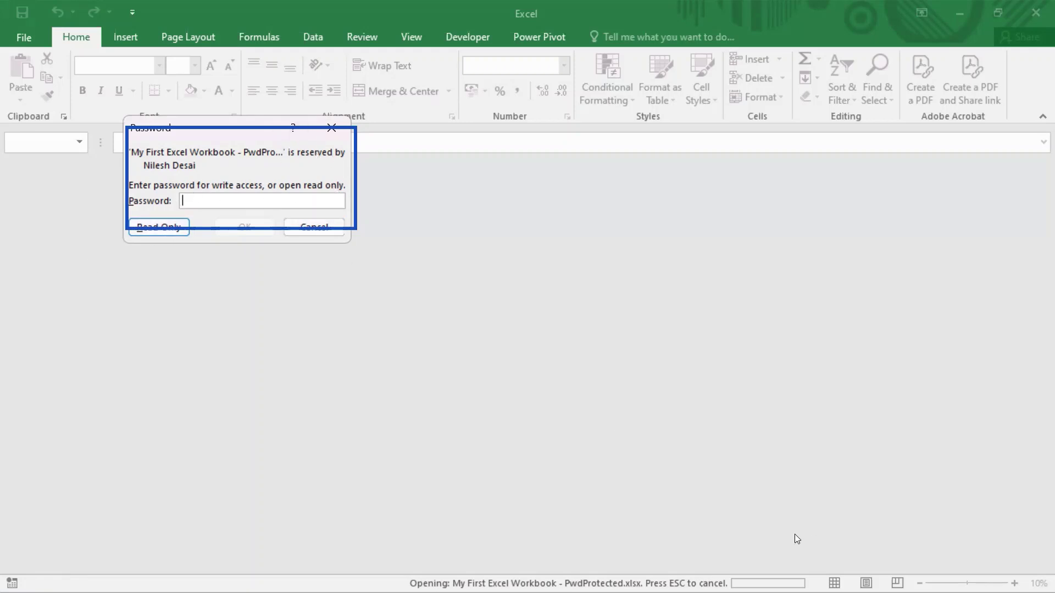
- Open the workbook read-only, enter test text 'sdfgsd' in C12, then undo it
left_click(159, 227)
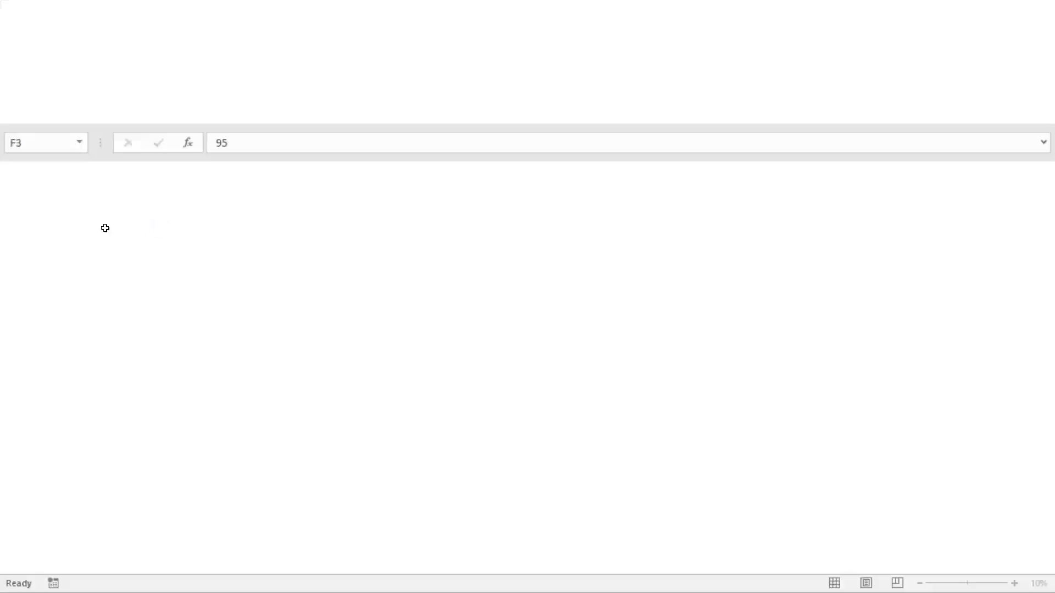
key("Left")
key("Left")
key("Left")
key("Down")
key("Down")
key("Down")
key("Down")
key("Down")
key("Down")
key("Down")
key("Down")
key("Down")
type("sdfgsd")
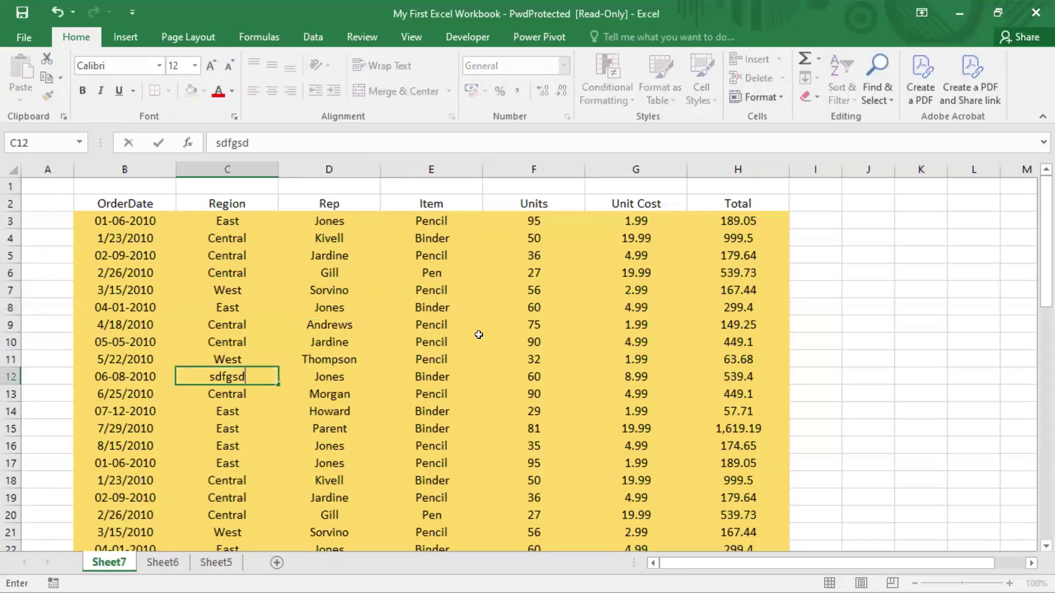
key("Return")
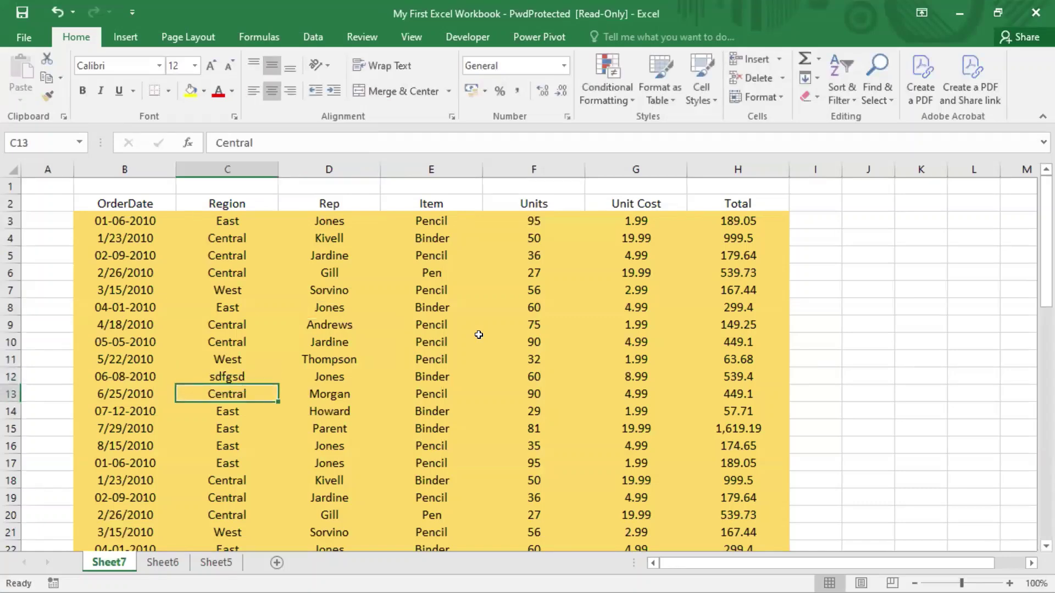
key("ctrl+z")
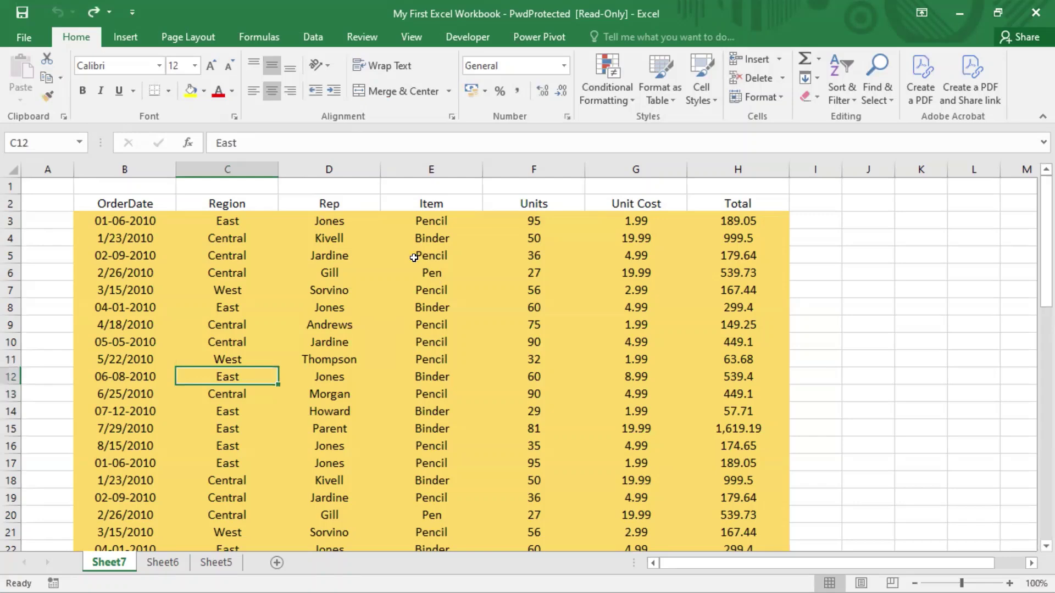
- Enter test text 'asdfasdf' in K8 and 'asdfasd' over H10's 449.1
left_click(566, 262)
left_click(941, 258)
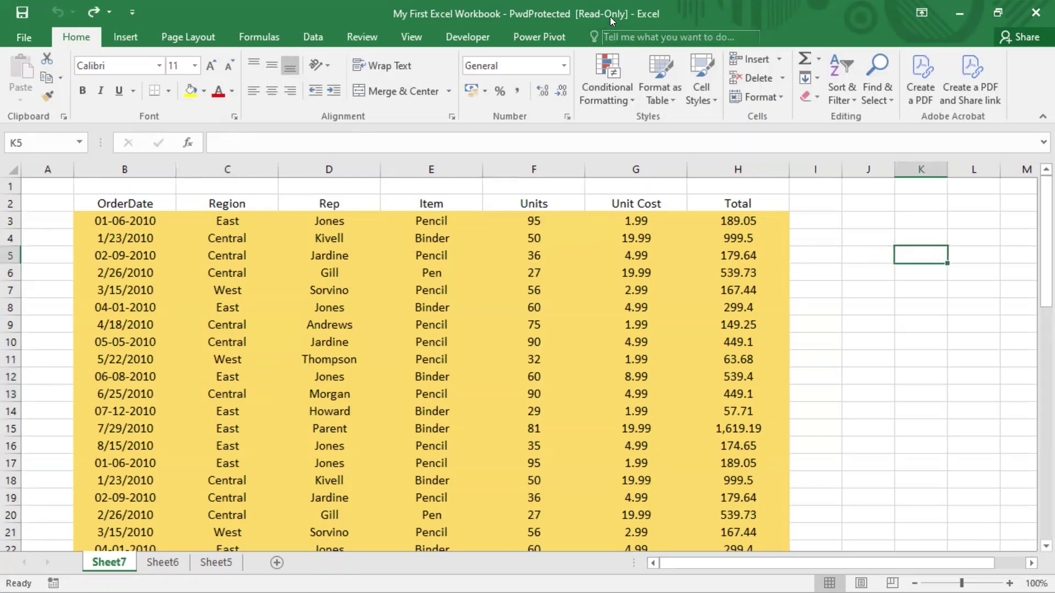
left_click(772, 323)
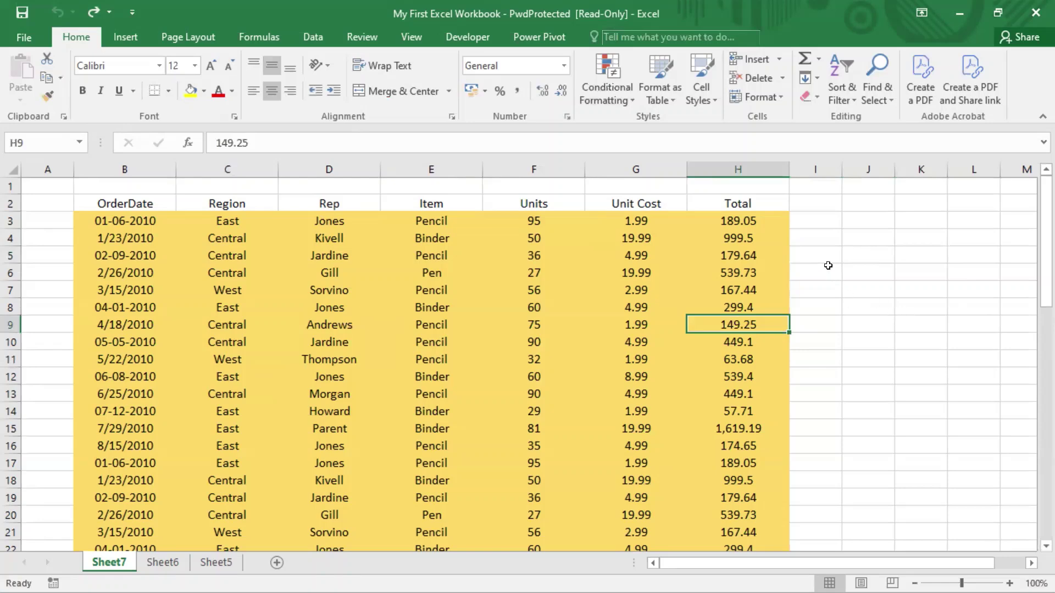
key("Right")
left_click(901, 305)
type("asdfasdf")
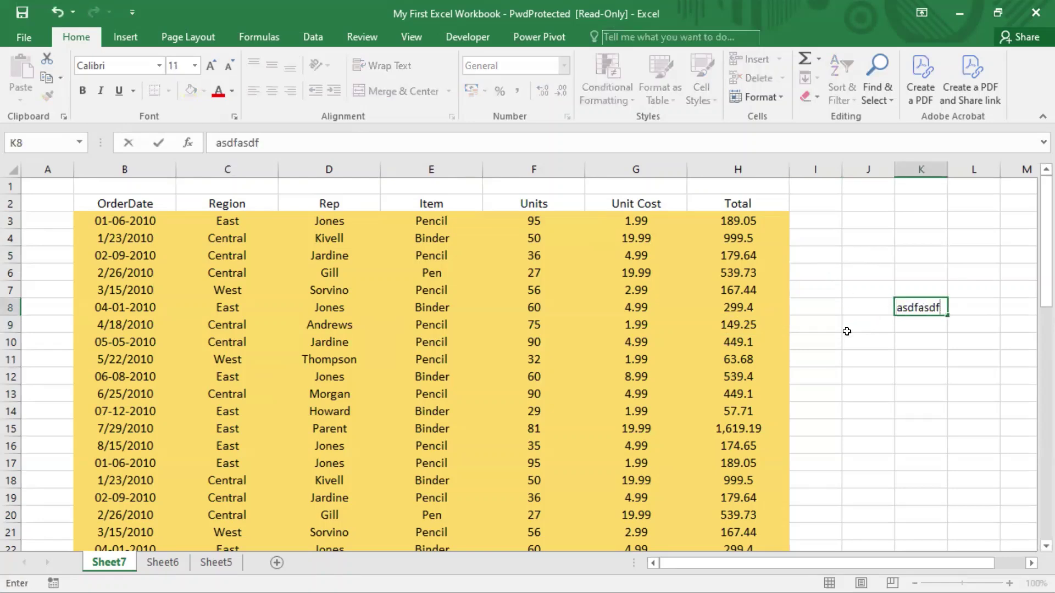
key("Return")
left_click(845, 337)
key("Left")
key("Left")
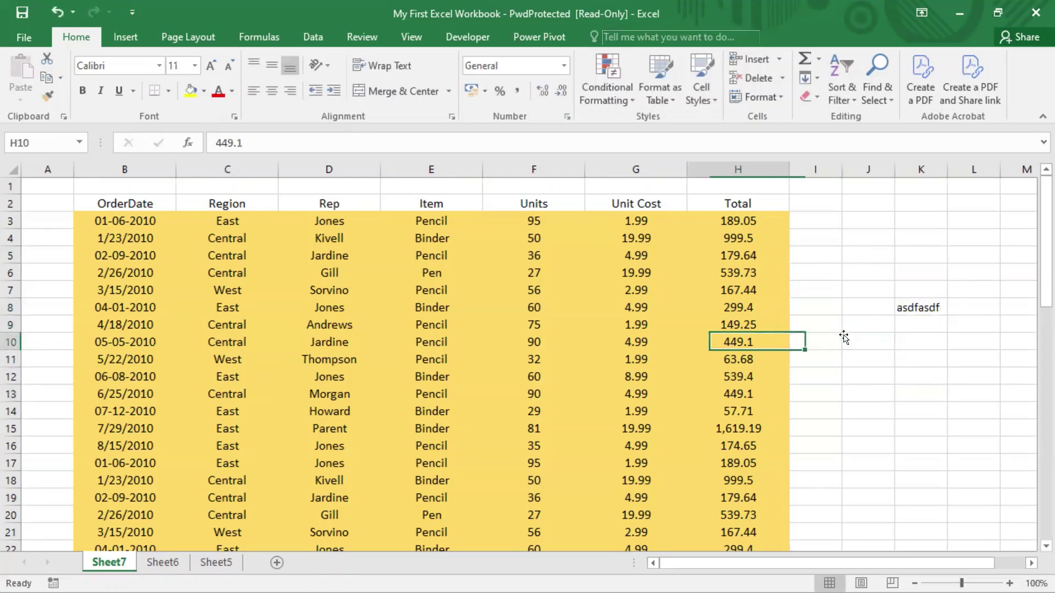
type("asdfasd")
left_click(921, 393)
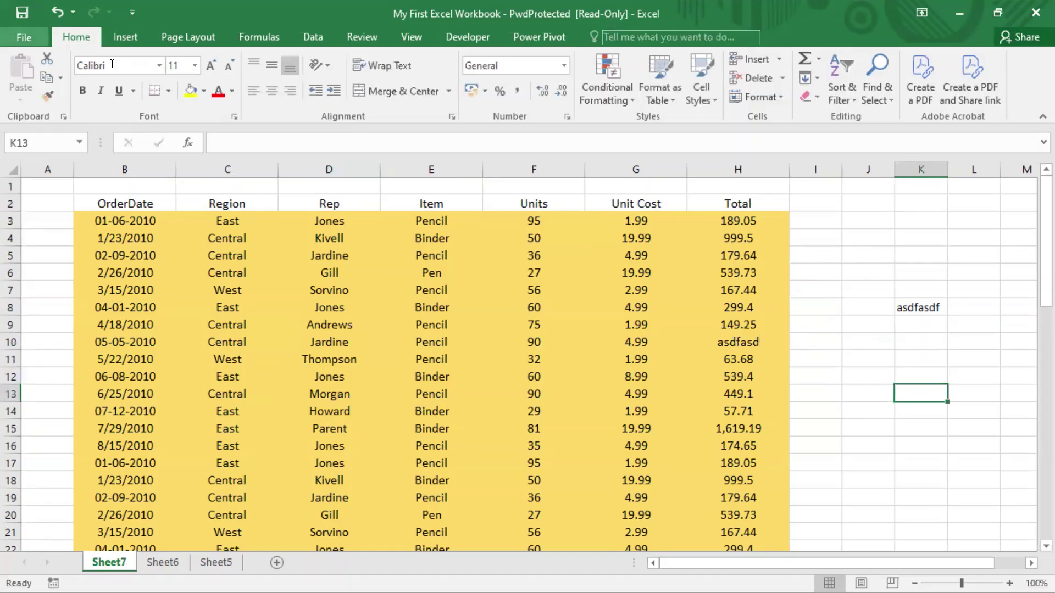
left_click(24, 39)
- Try saving from the File page, dismiss the read-only warning, and return to the sheet
left_click(31, 172)
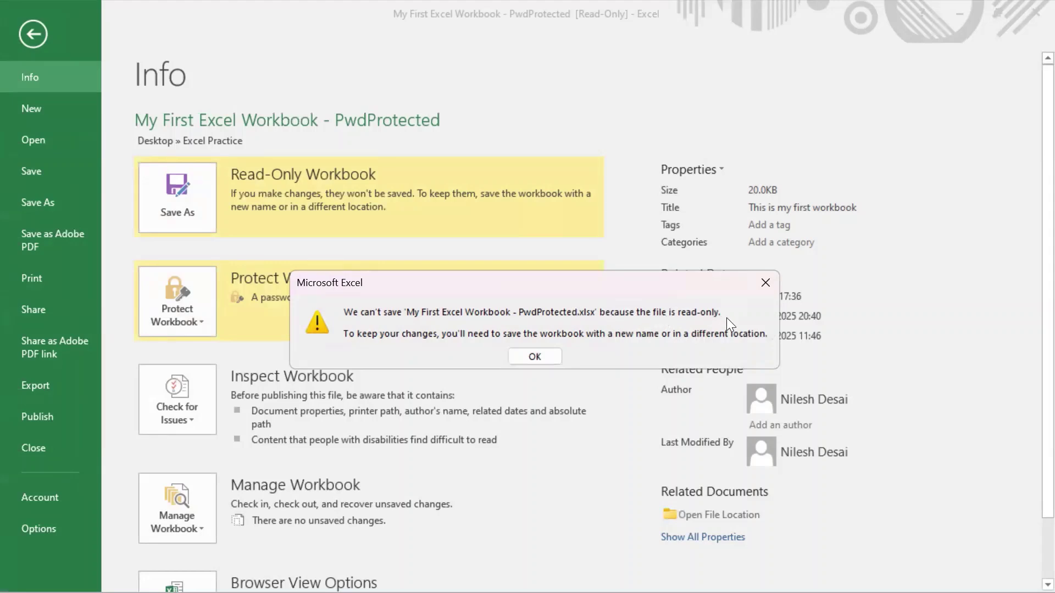
key("Return")
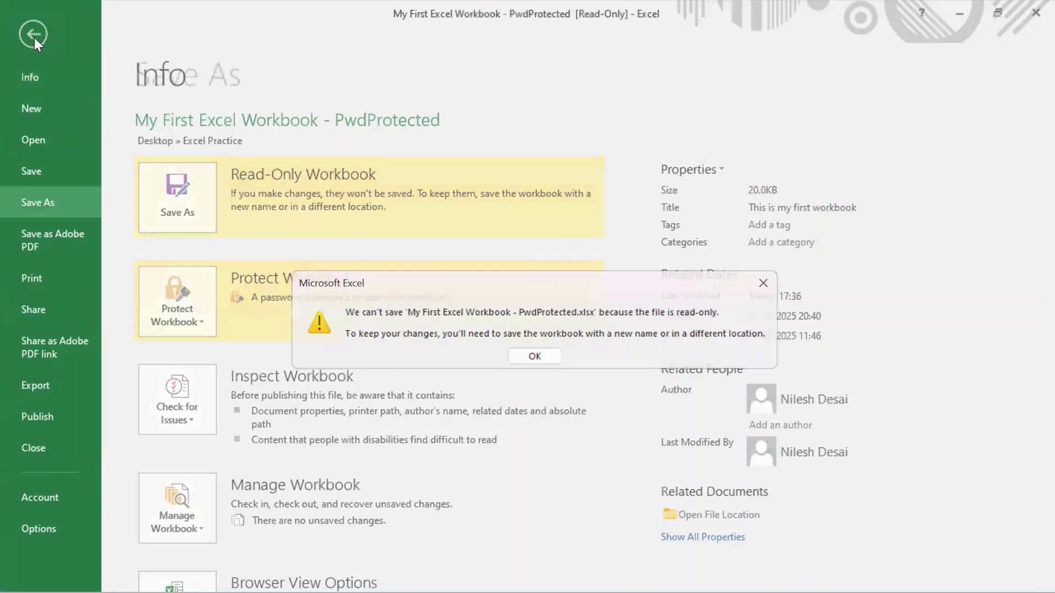
left_click(34, 37)
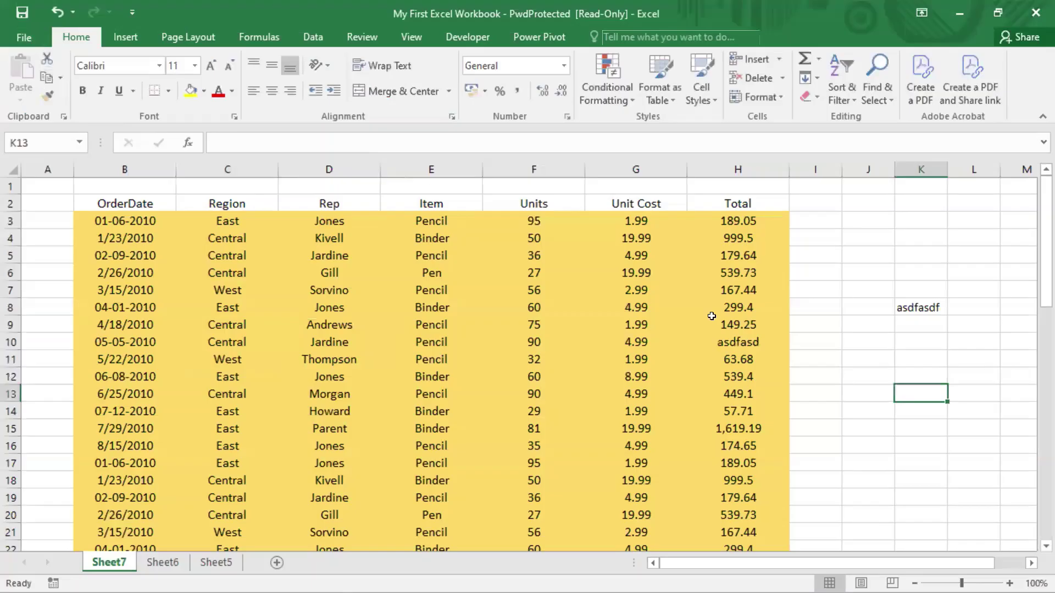
left_click(22, 38)
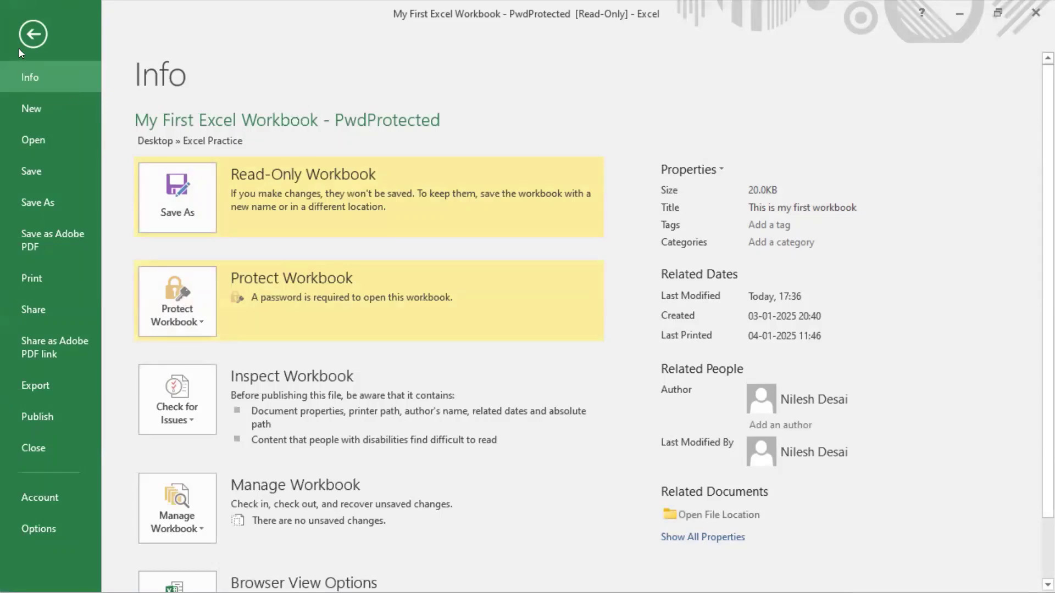
left_click(31, 36)
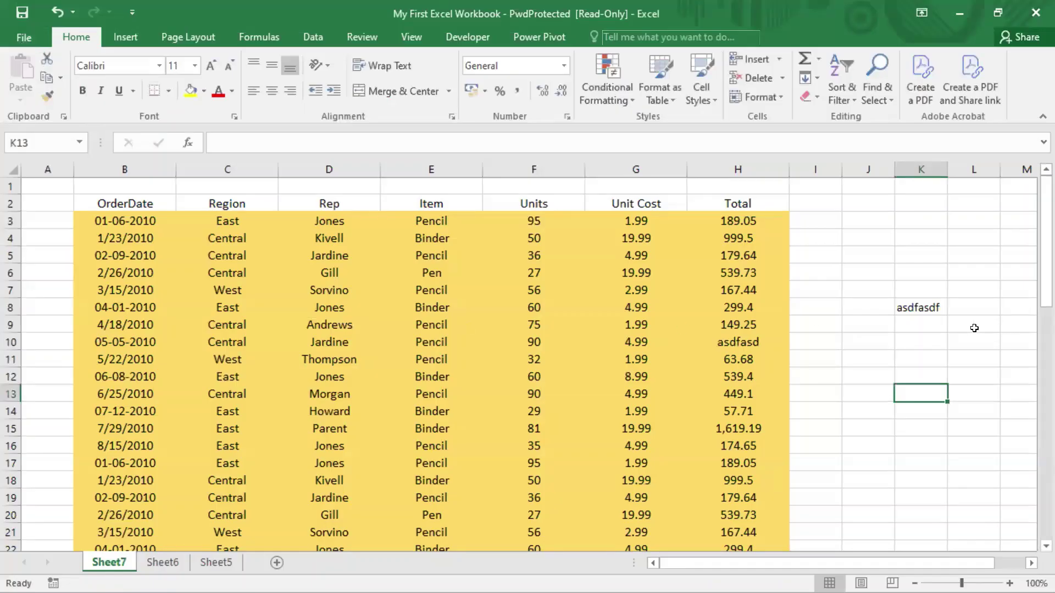
- Select K8, retry saving with Ctrl+S, acknowledge the warning, and leave Save As unsaved
left_click(923, 311)
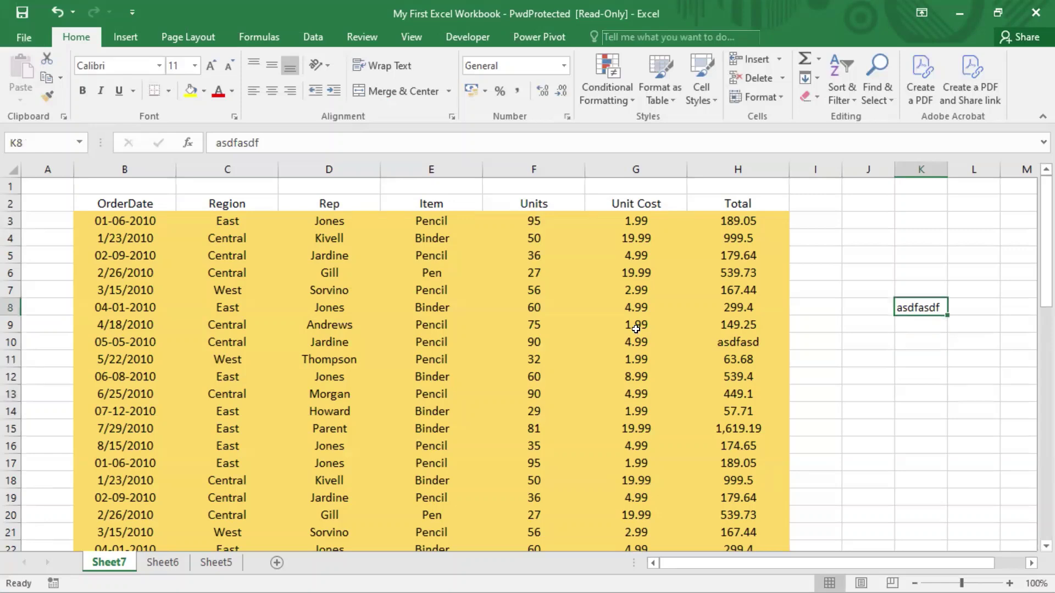
key("ctrl+s")
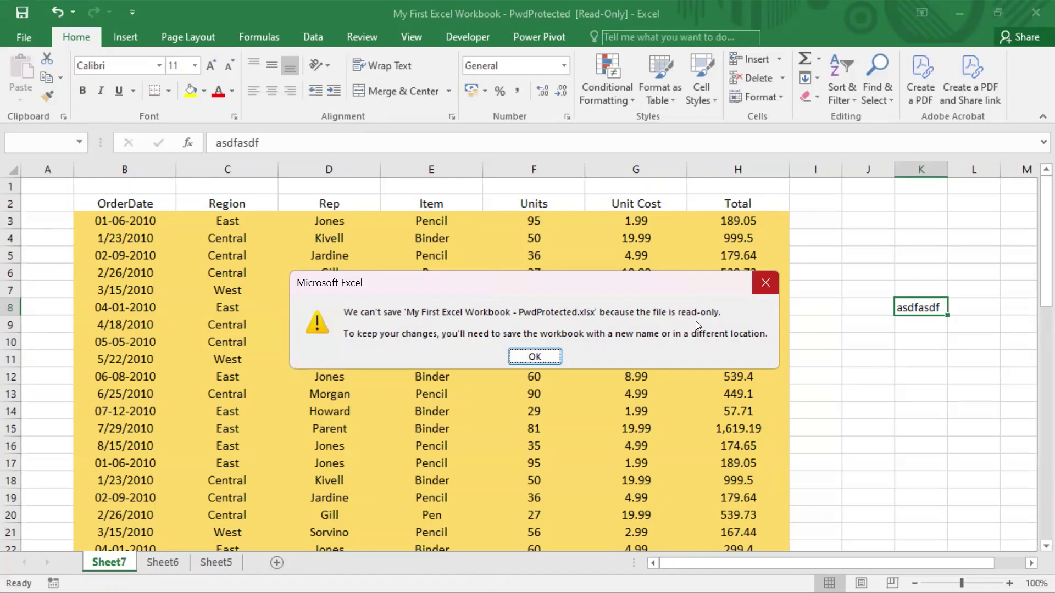
key("Return")
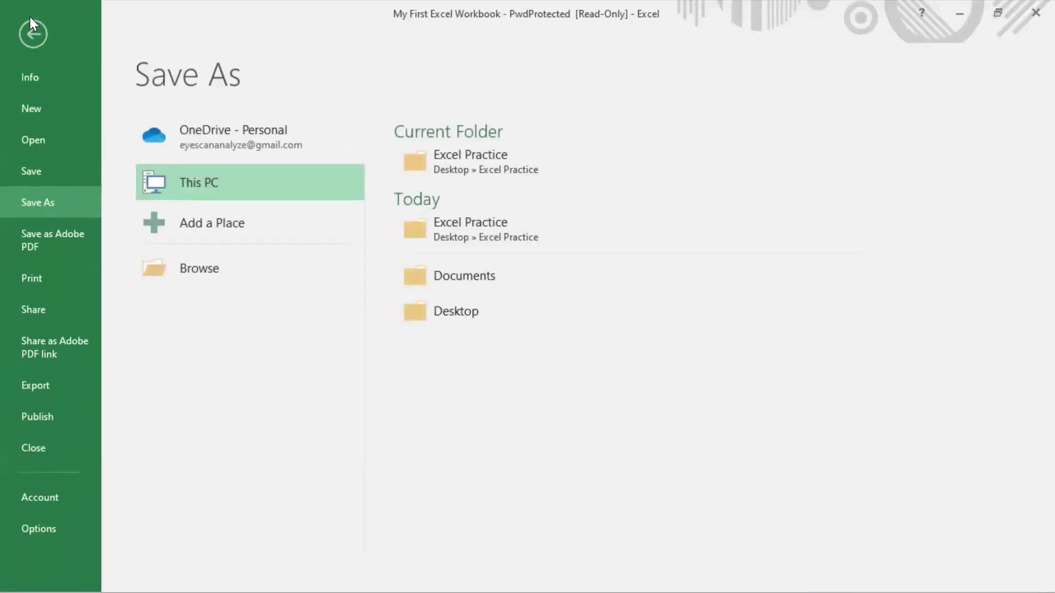
key("Escape")
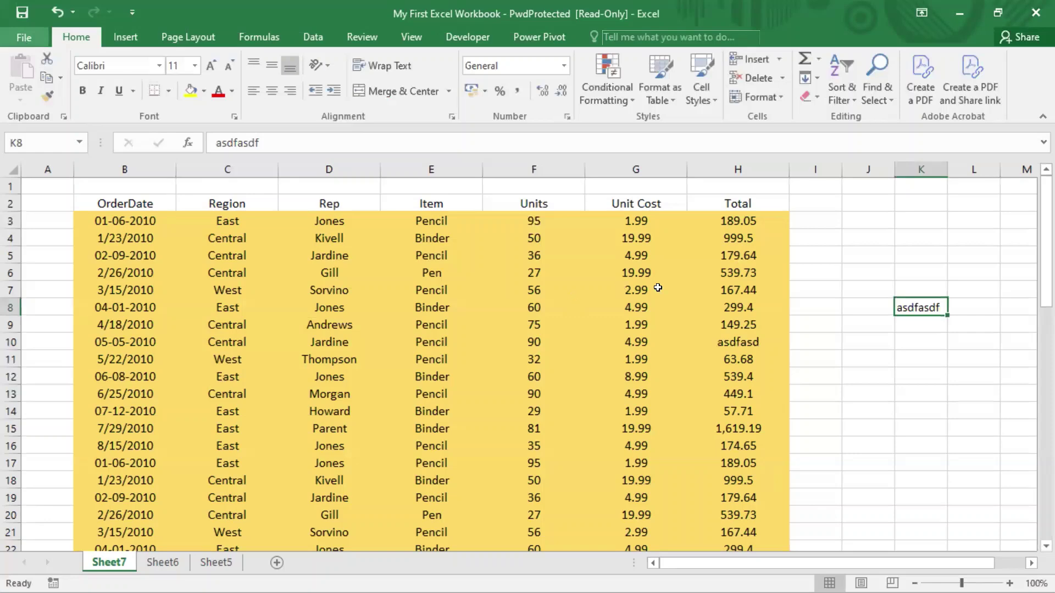
- Review the Protect Workbook options on the File Info page, then return to the sheet
left_click(818, 216)
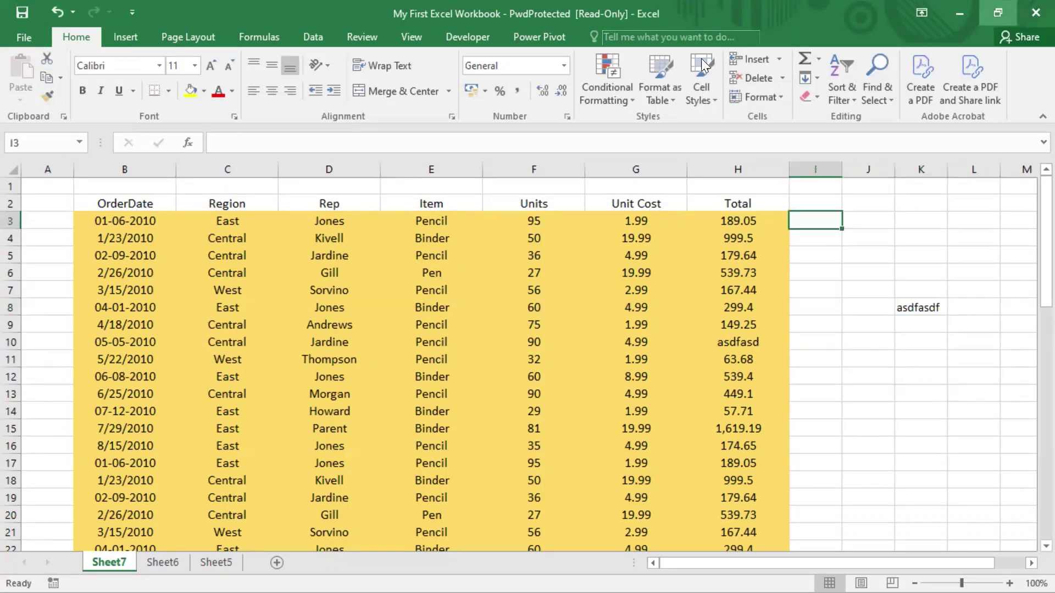
left_click(24, 39)
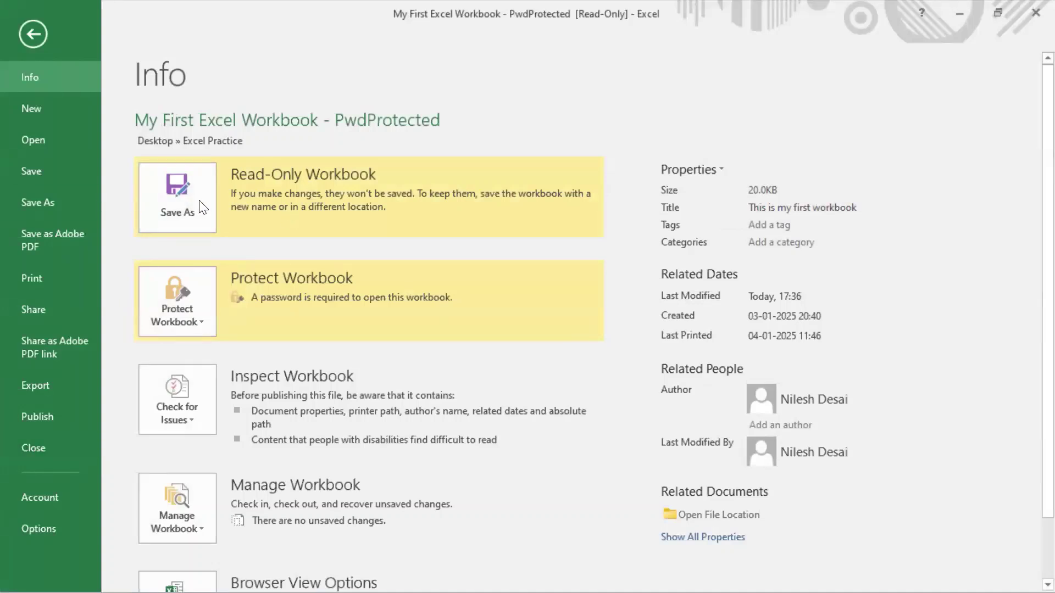
left_click(190, 310)
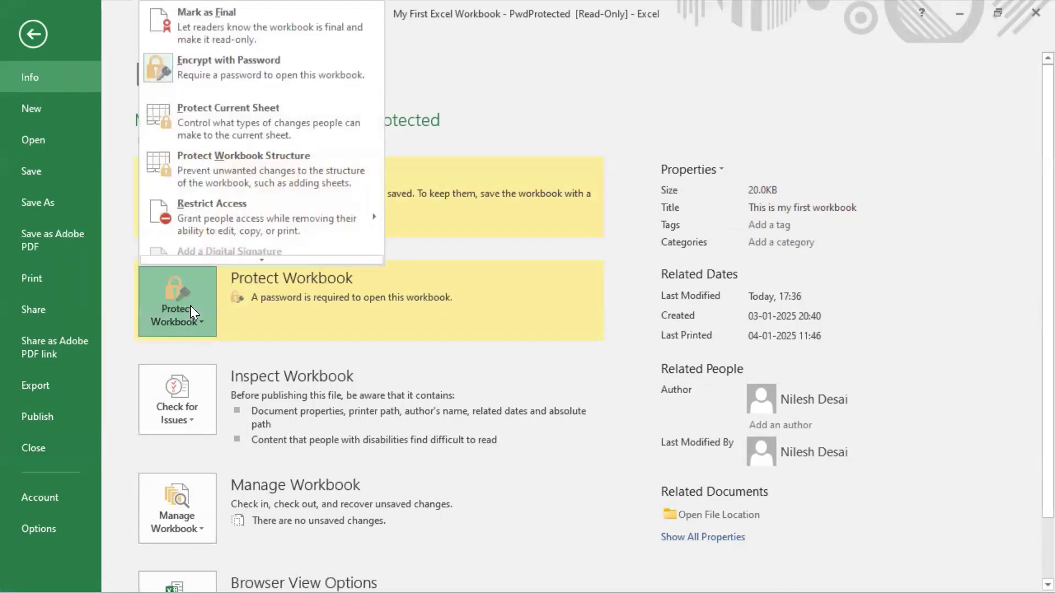
left_click(286, 330)
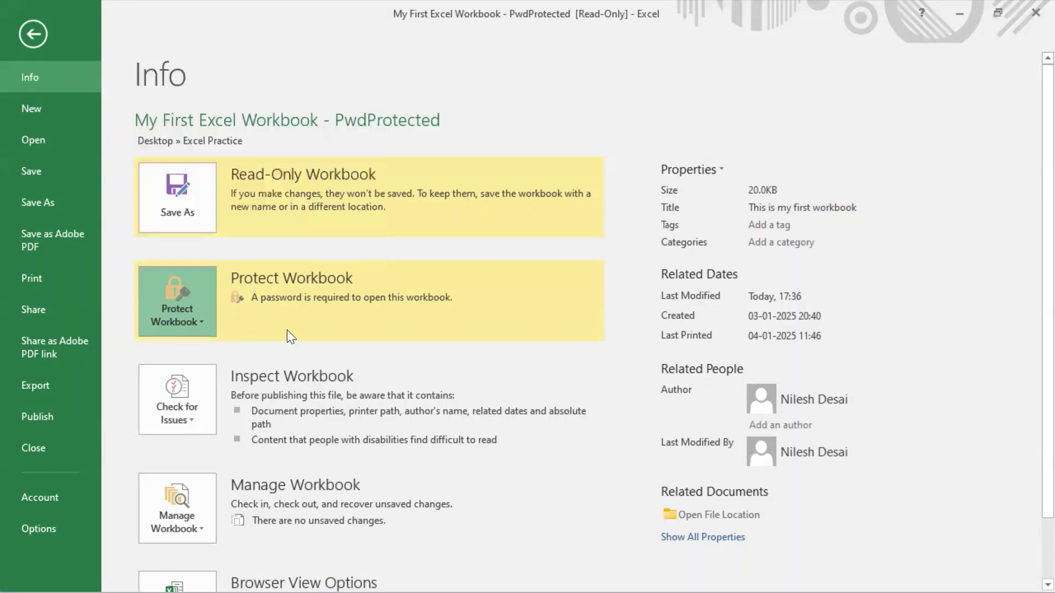
left_click(25, 37)
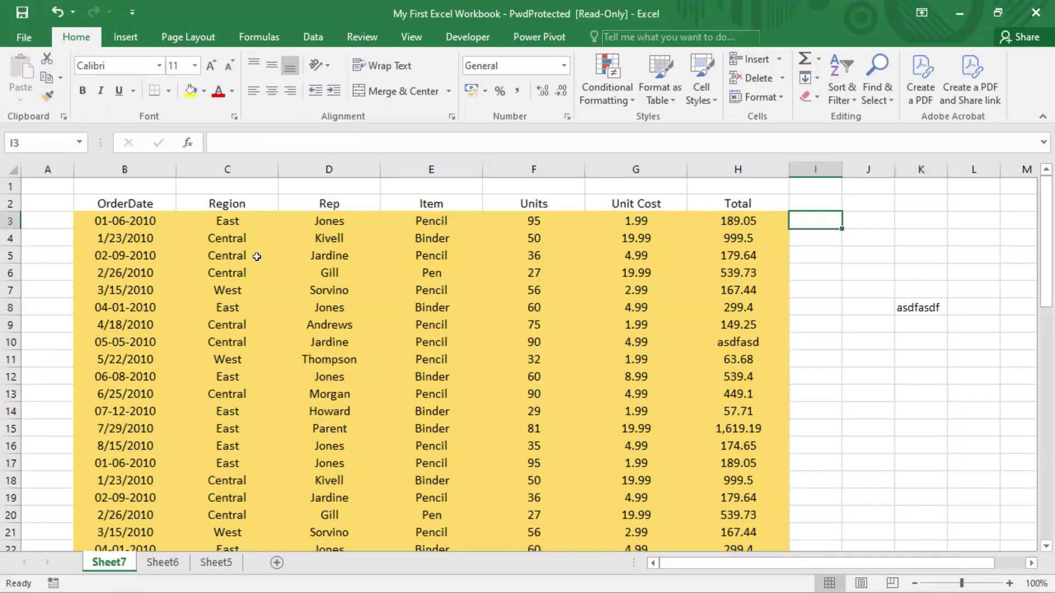
- Close the workbook, choosing Don't Save to discard the test edits
left_click(25, 38)
left_click(26, 448)
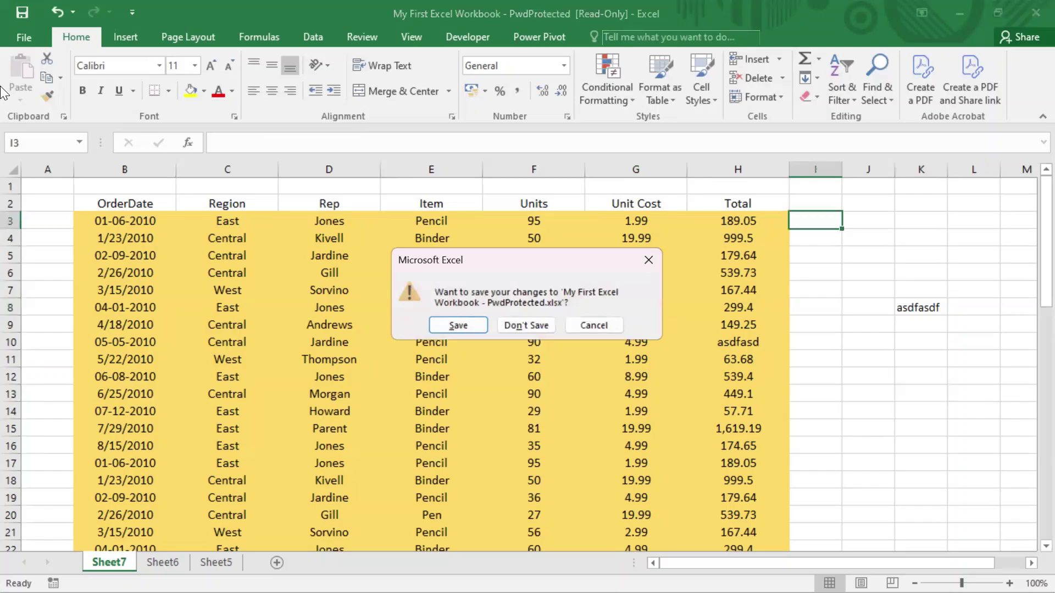
left_click(520, 326)
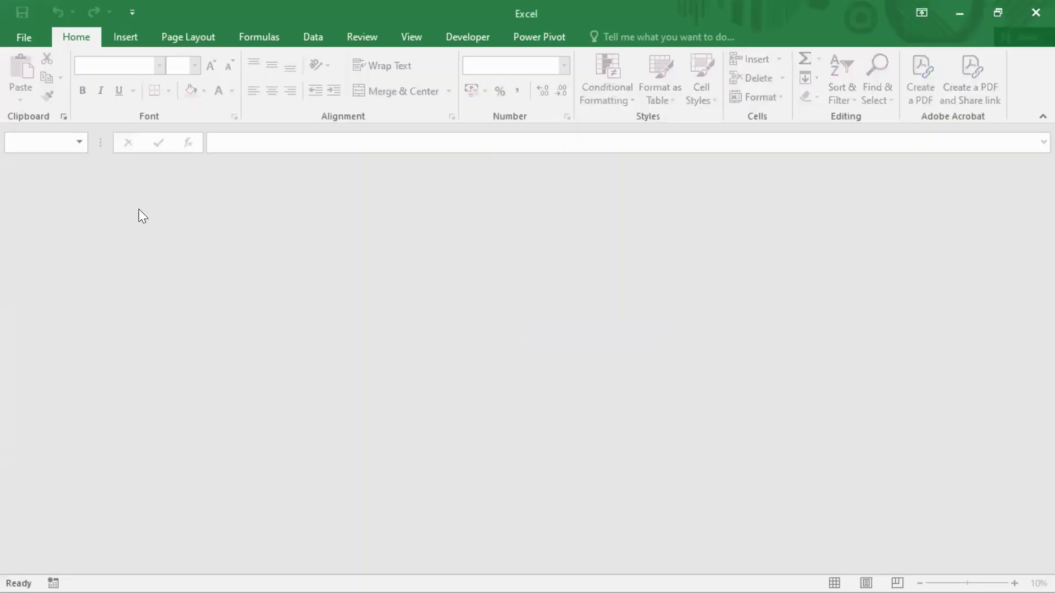
- Reopen PwdProtected from Recent, entering the open password and then the modify password
left_click(32, 32)
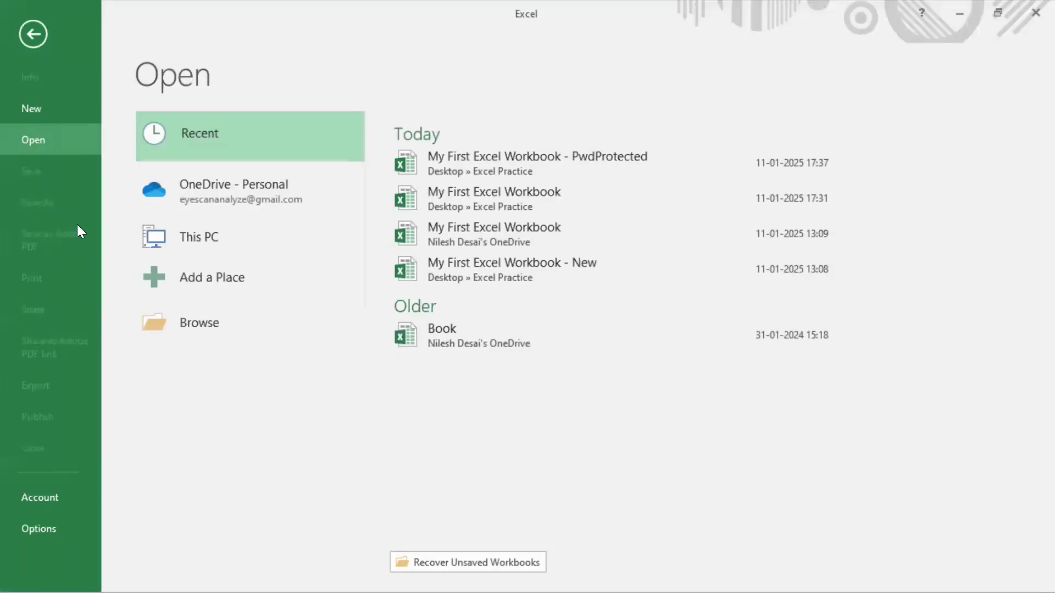
left_click(511, 167)
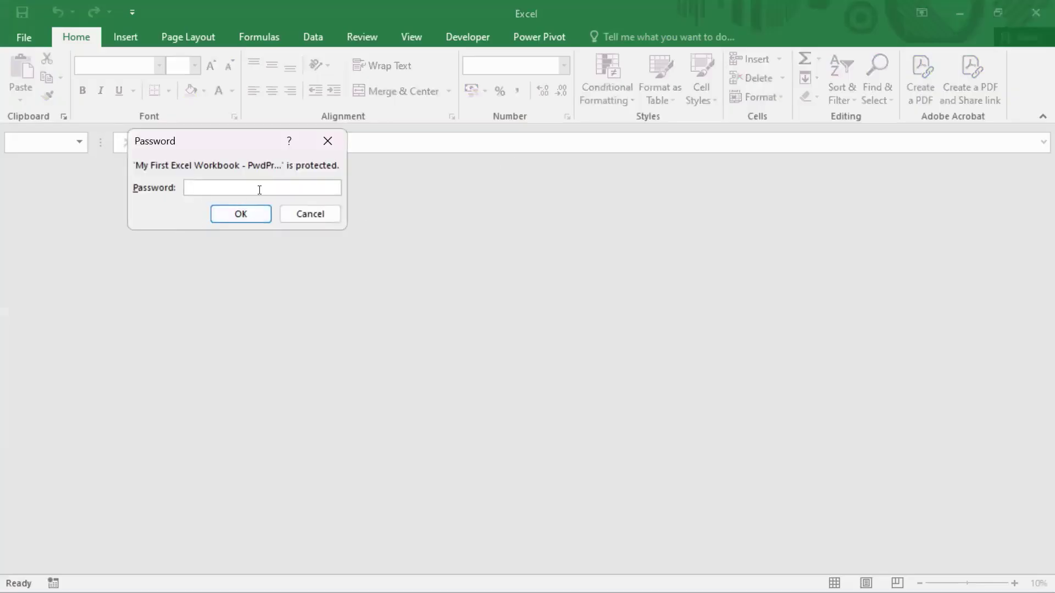
type("*")
key("BackSpace")
type("*******")
left_click(247, 215)
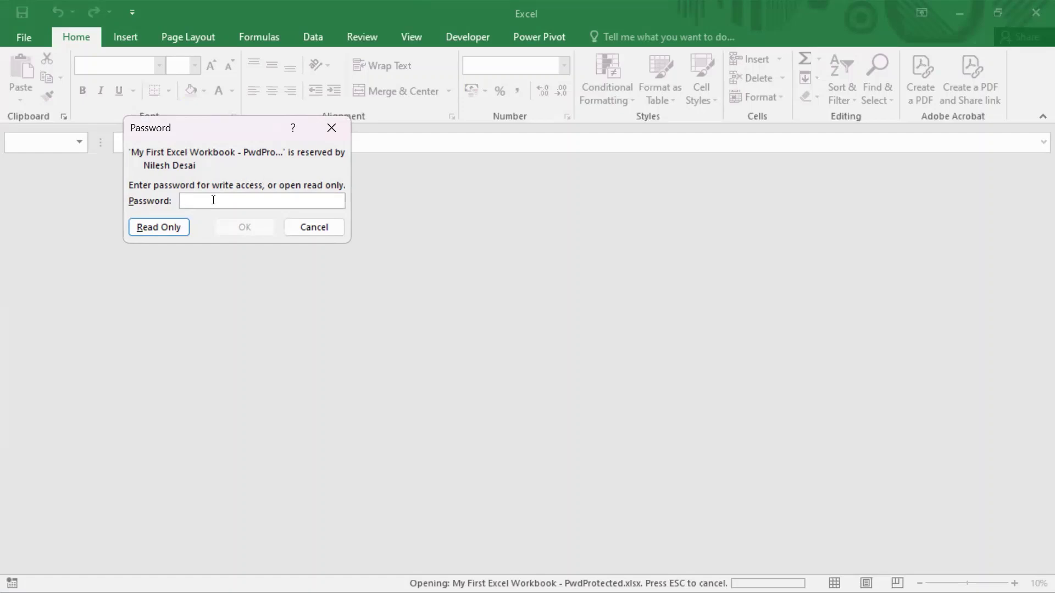
type("••••••")
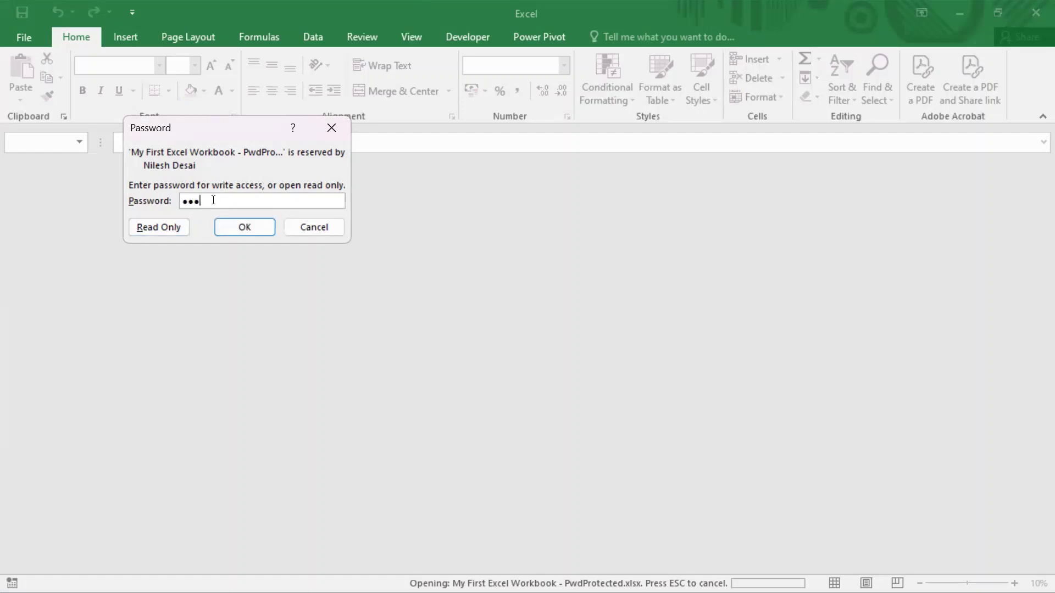
type("••")
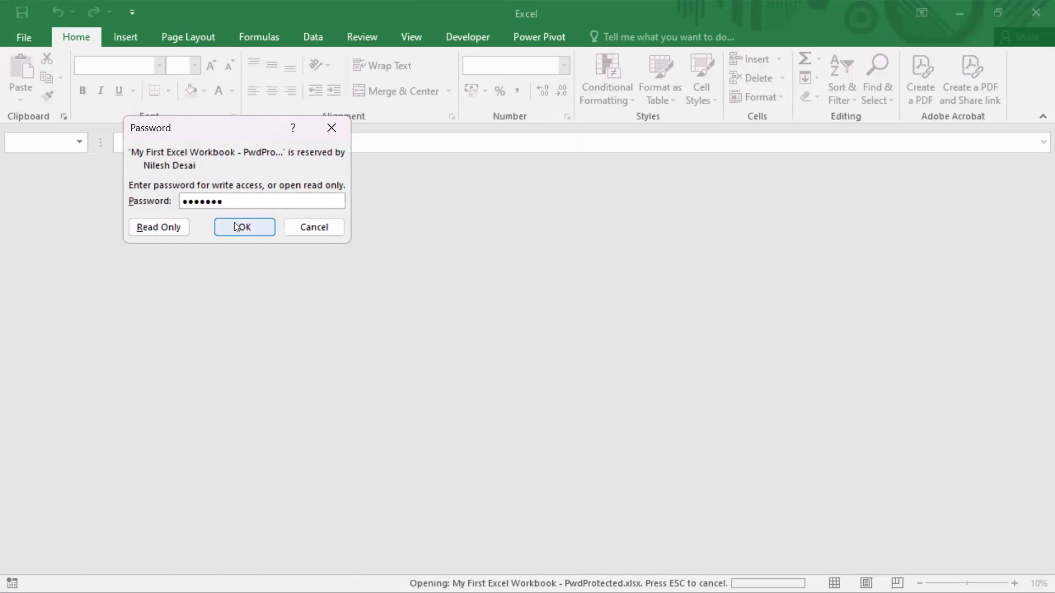
left_click(234, 222)
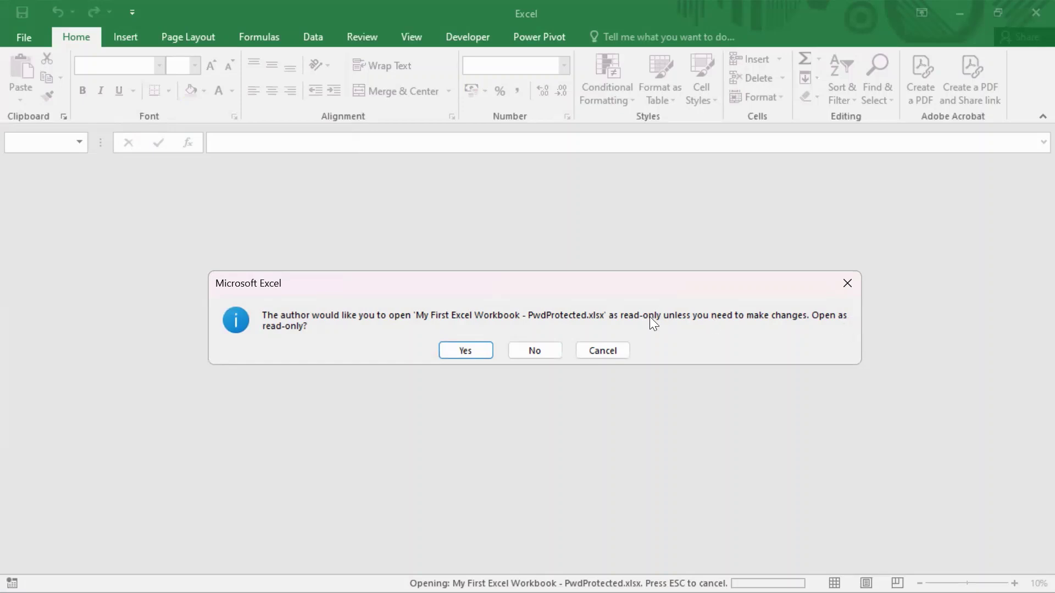
- Decline read-only, change F5 from 36 to 50, and close the workbook
key("n")
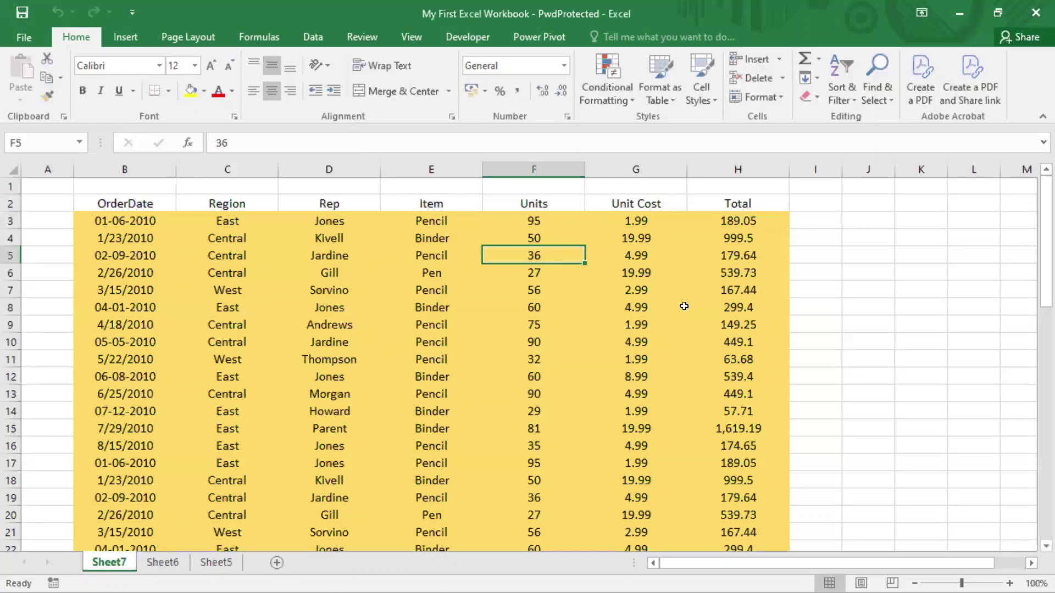
type("50")
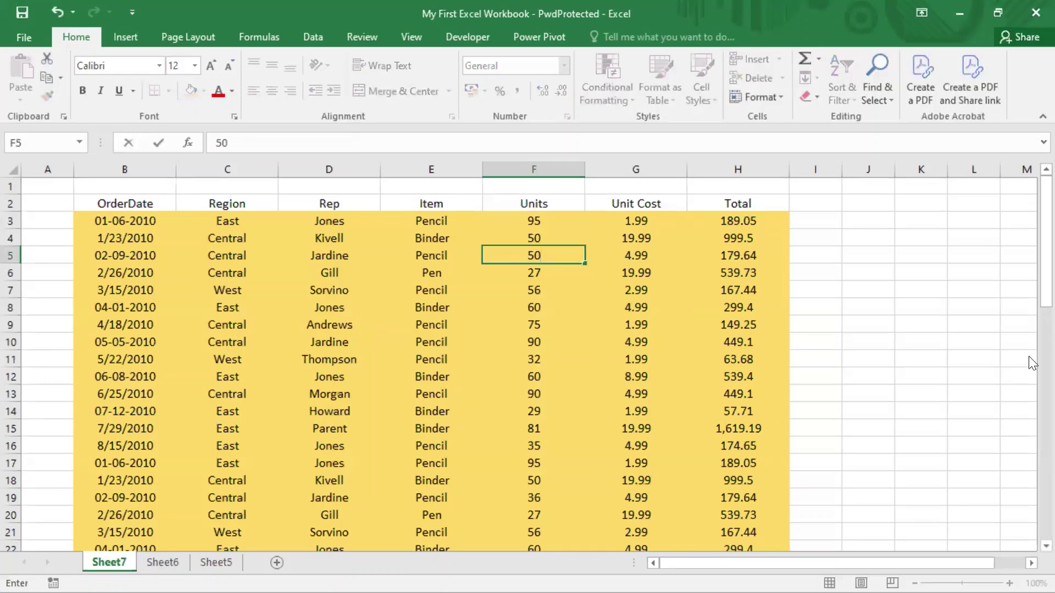
left_click(916, 352)
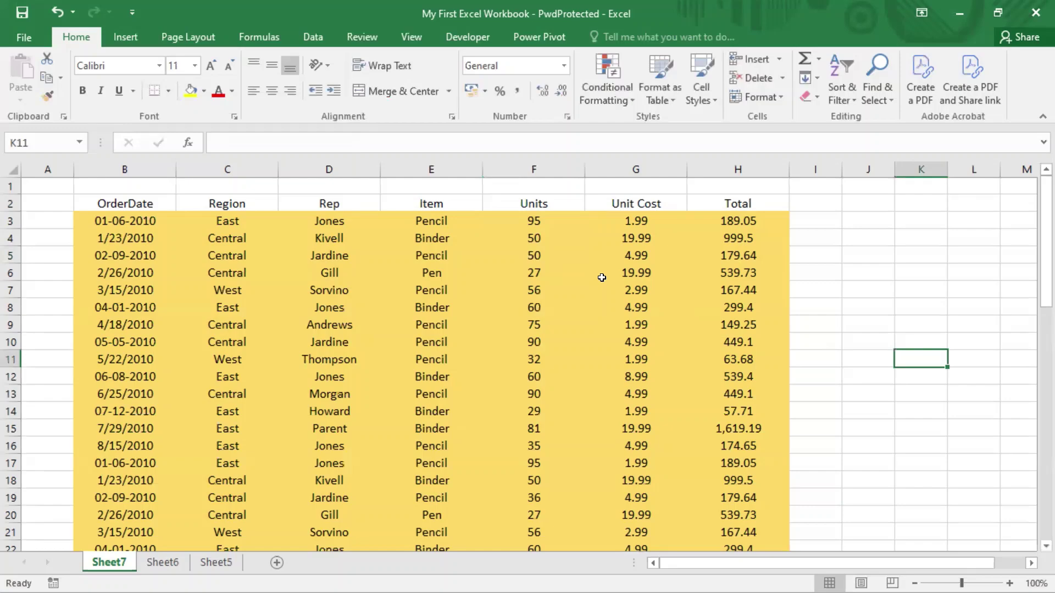
left_click(22, 37)
left_click(36, 450)
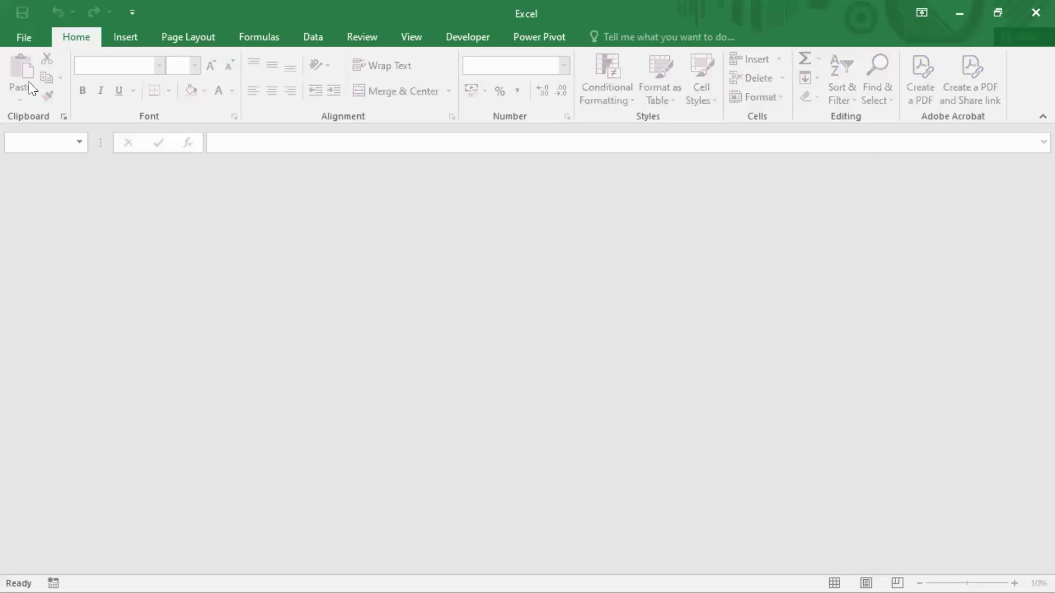
left_click(25, 38)
left_click(530, 168)
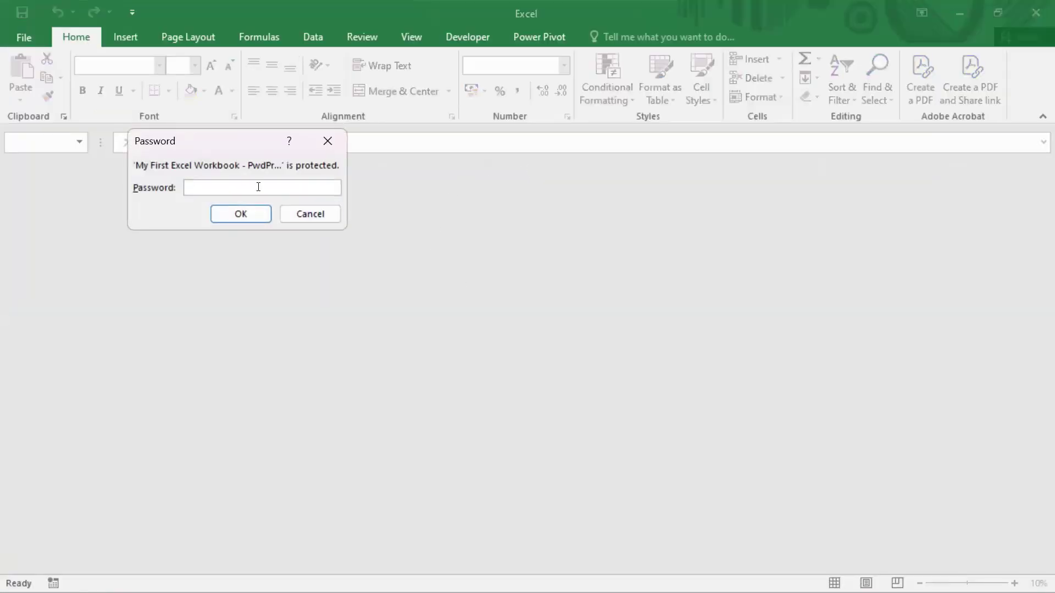
type("12345678")
key("Return")
key("Return")
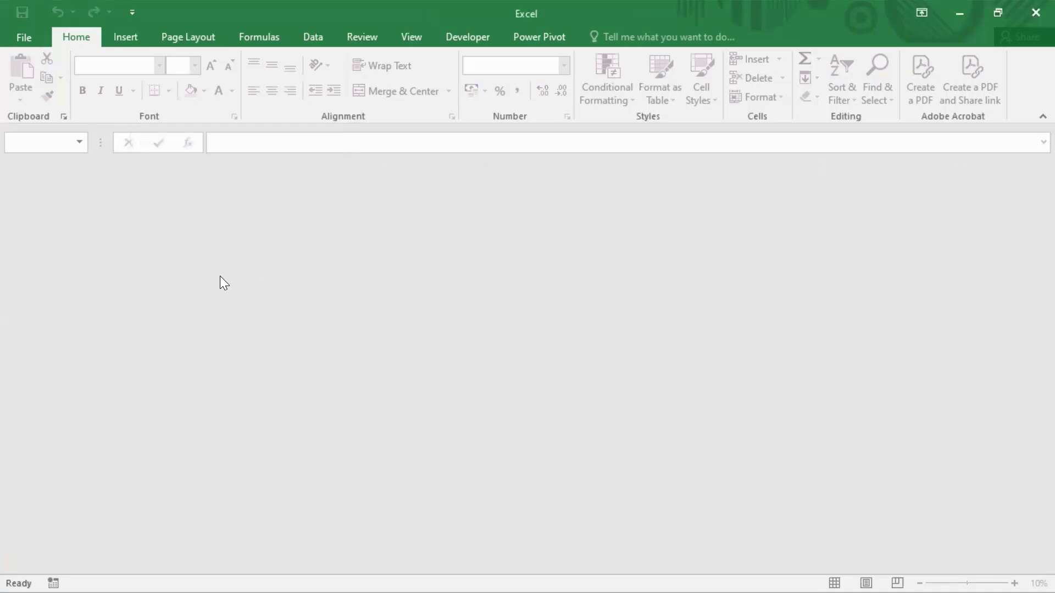
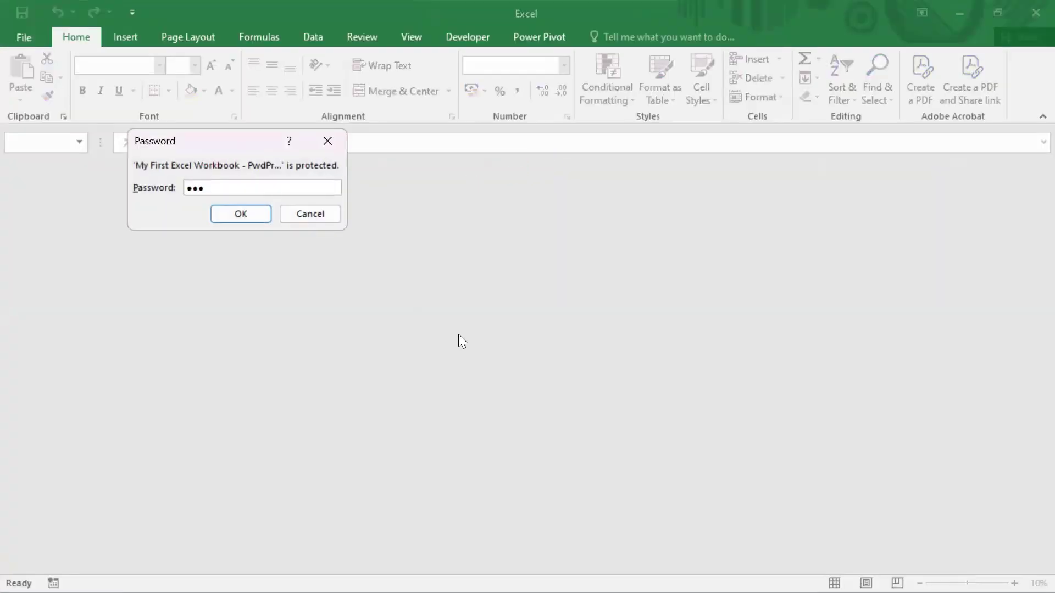
- Submit the open password for PwdProtected to reach the write-access prompt
key("Return")
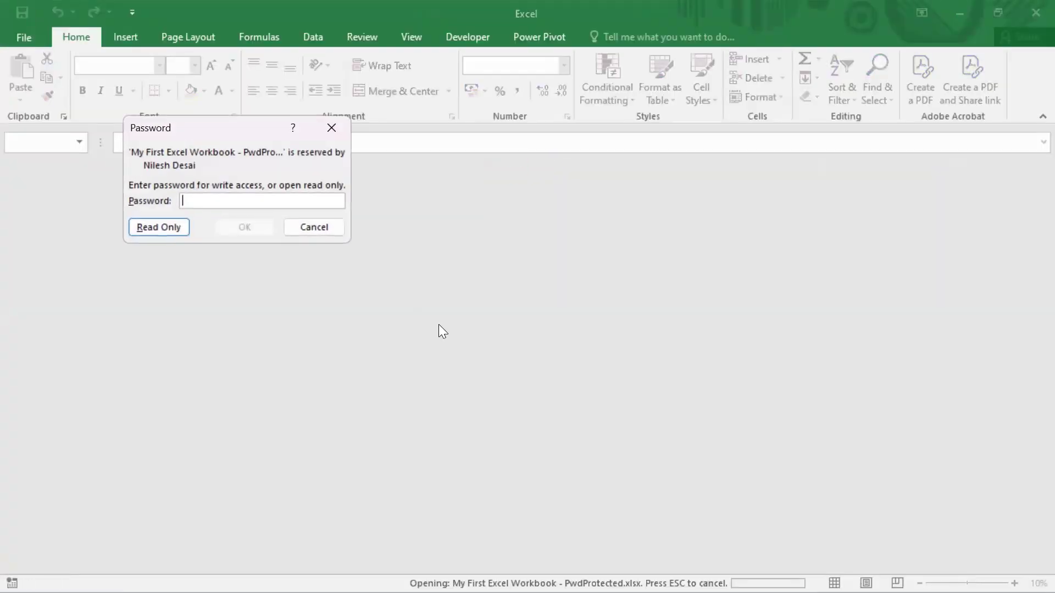
- Open PwdProtected read-only and select cells F5, F9, G8 and E7 in the Sheet7 data
left_click(155, 228)
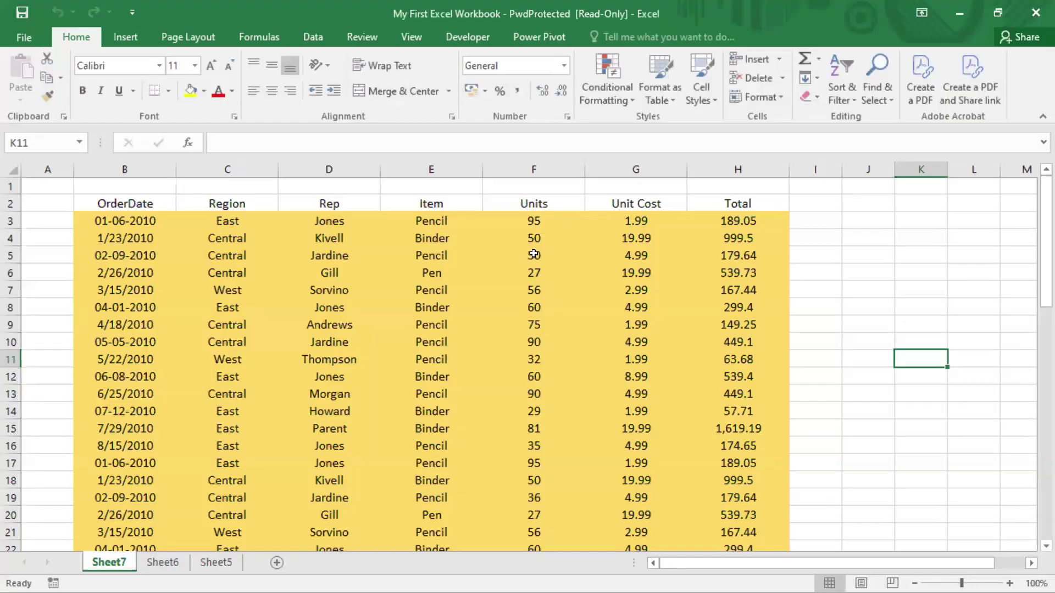
left_click(534, 254)
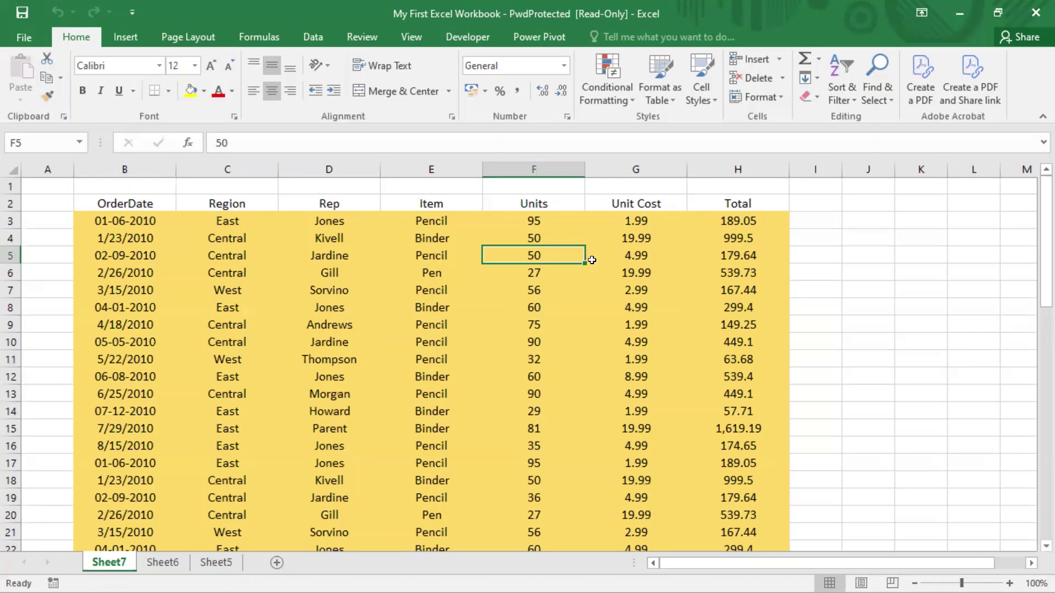
left_click(526, 326)
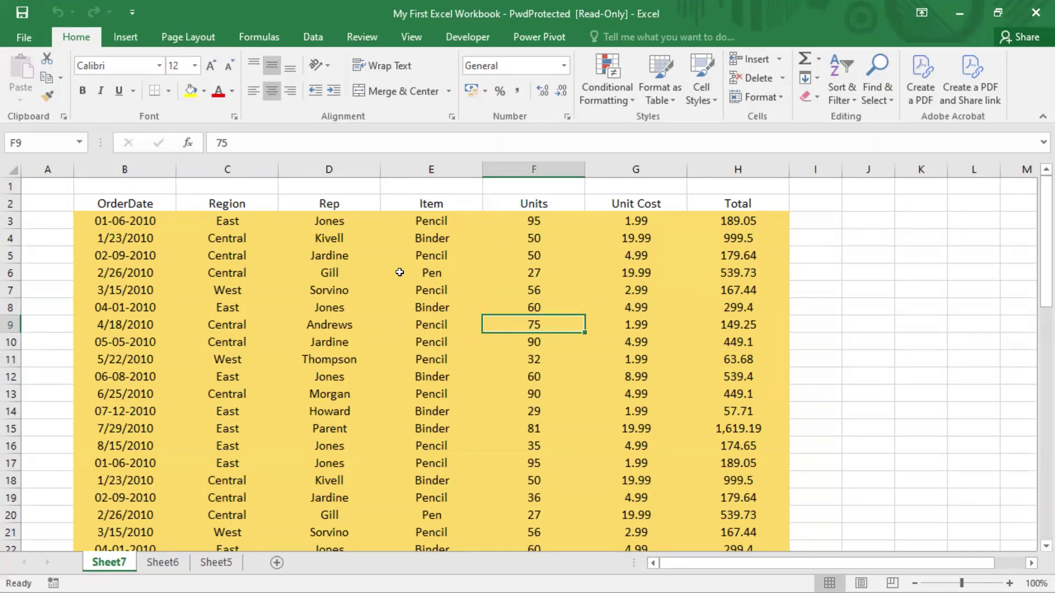
left_click(21, 16)
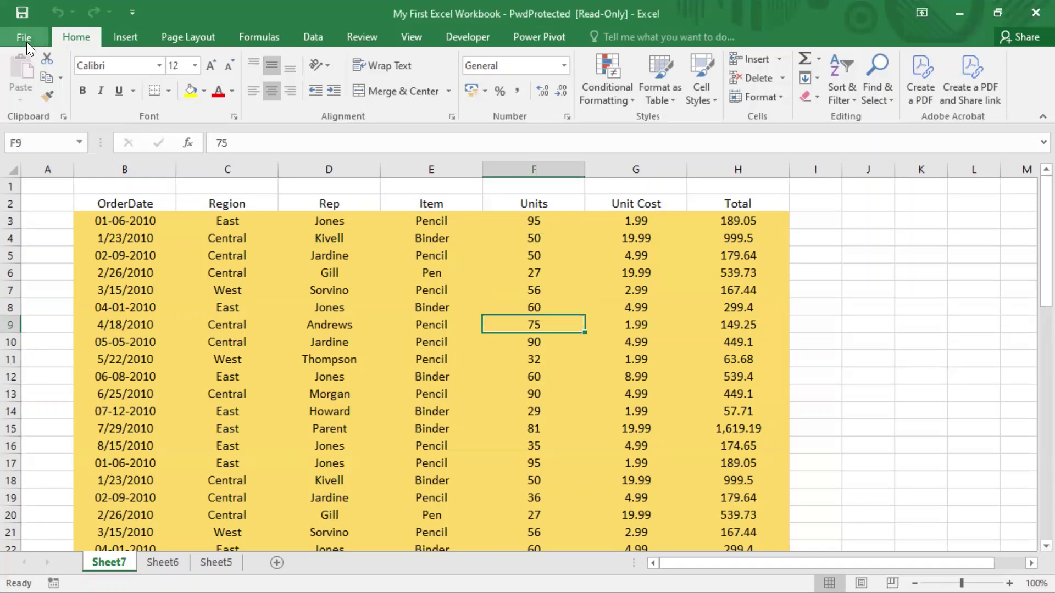
left_click(607, 299)
left_click(460, 285)
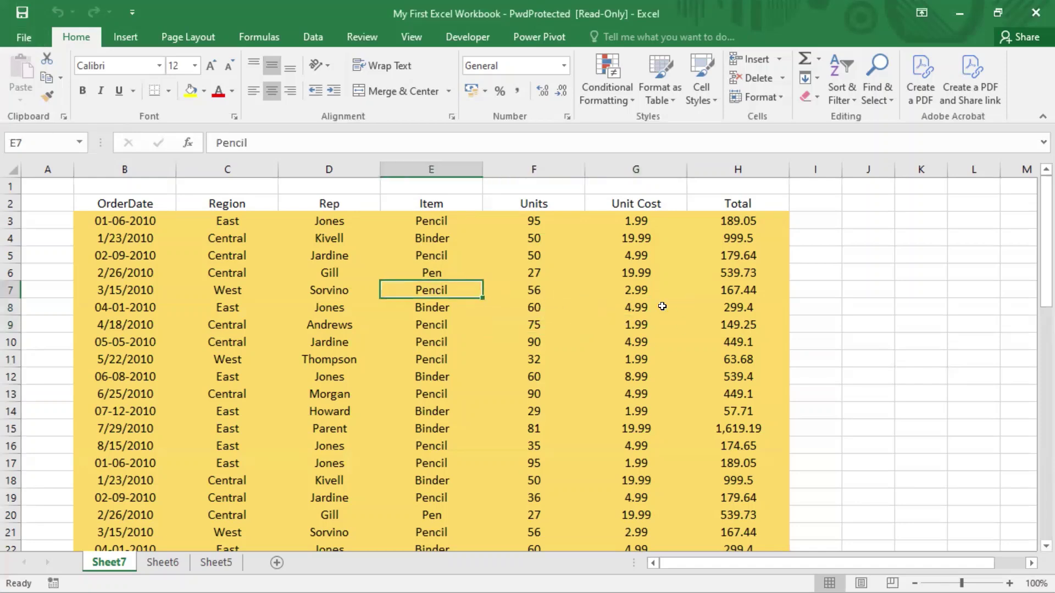
- On the Review tab, open Protect Workbook and cancel without protecting the structure
left_click(360, 37)
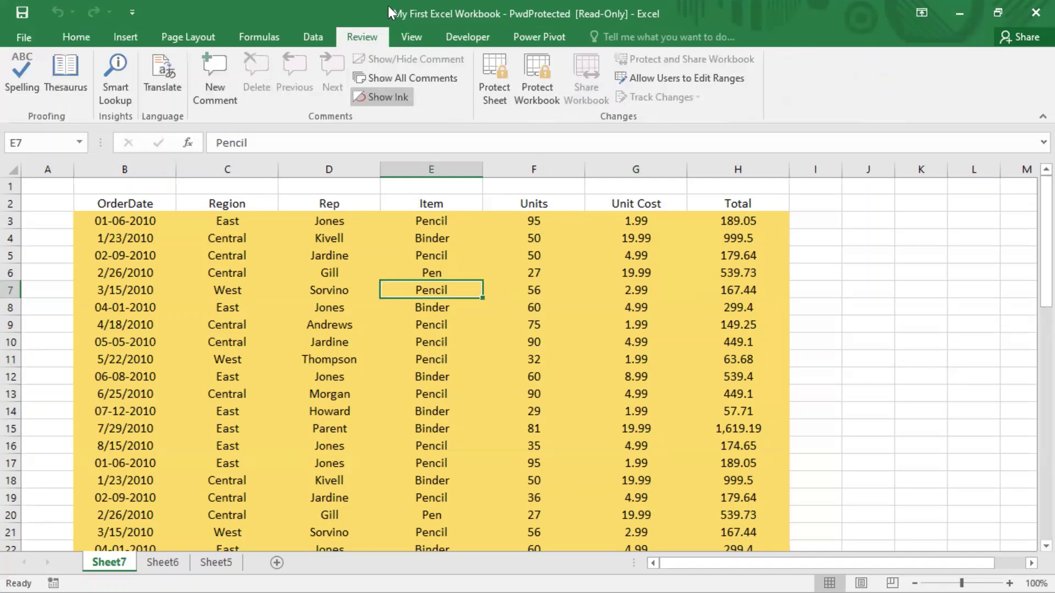
left_click(521, 269)
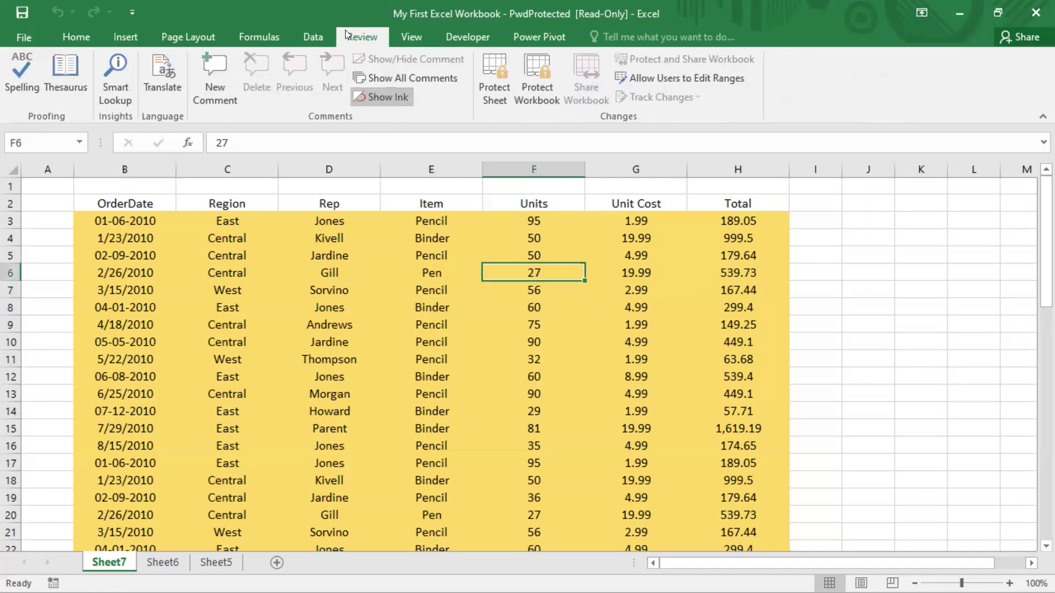
left_click(537, 88)
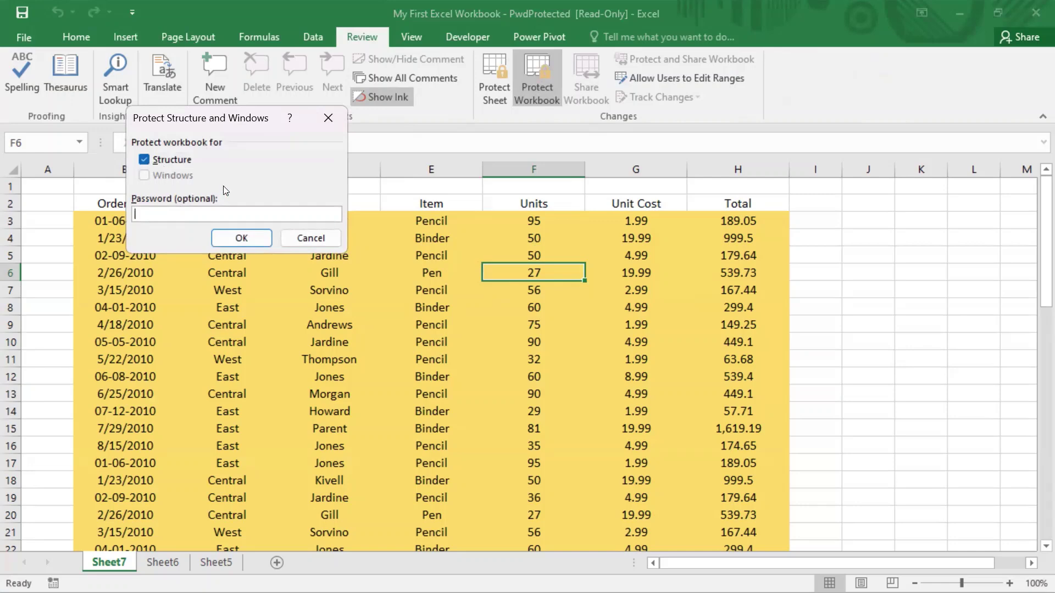
left_click(320, 240)
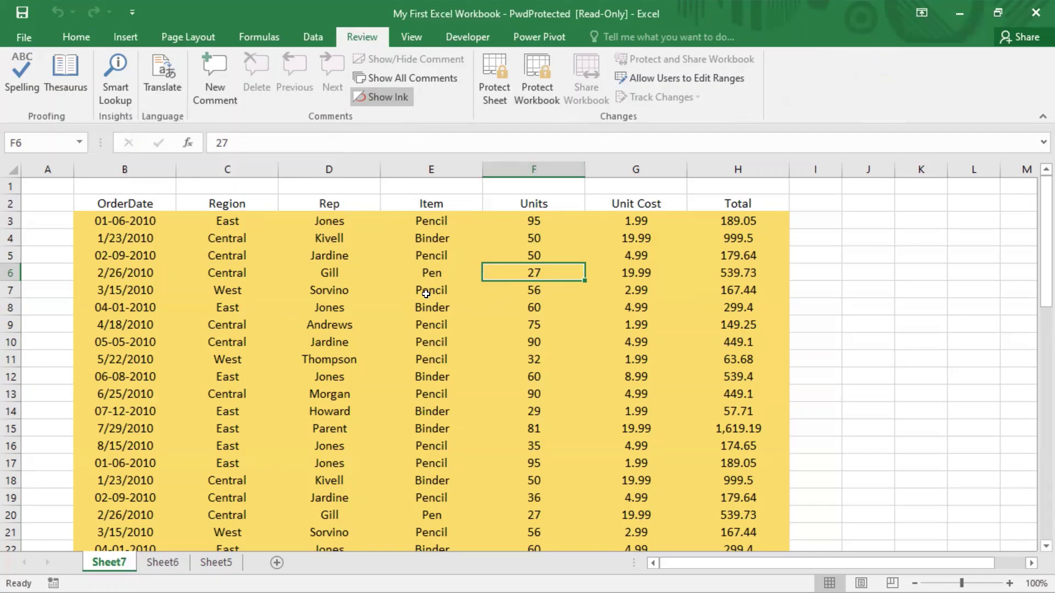
- Open Protect Sheet and cancel without protecting, then select cell D6
left_click(494, 80)
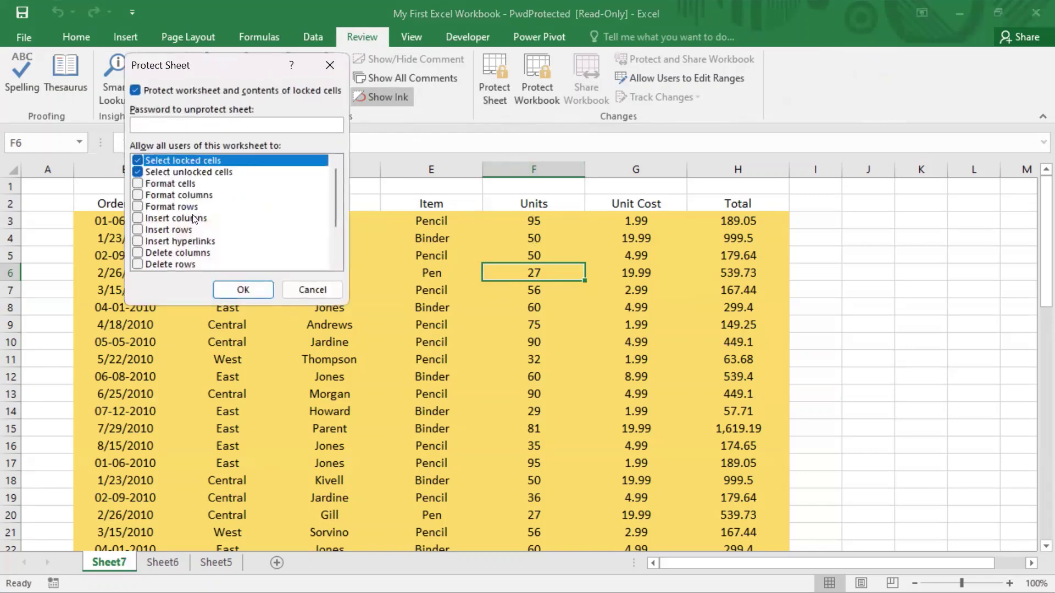
left_click(319, 292)
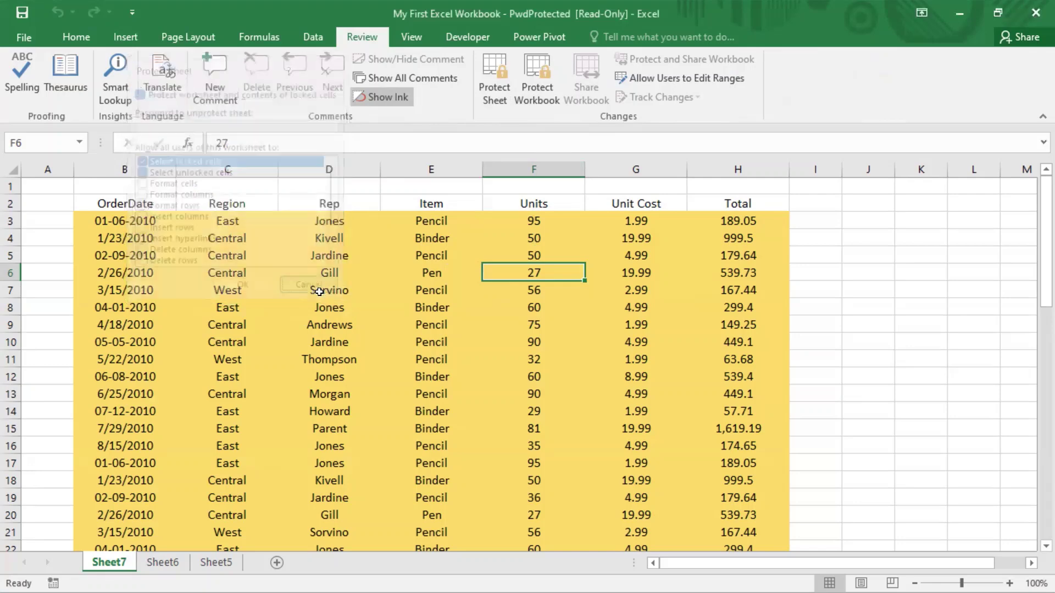
left_click(359, 275)
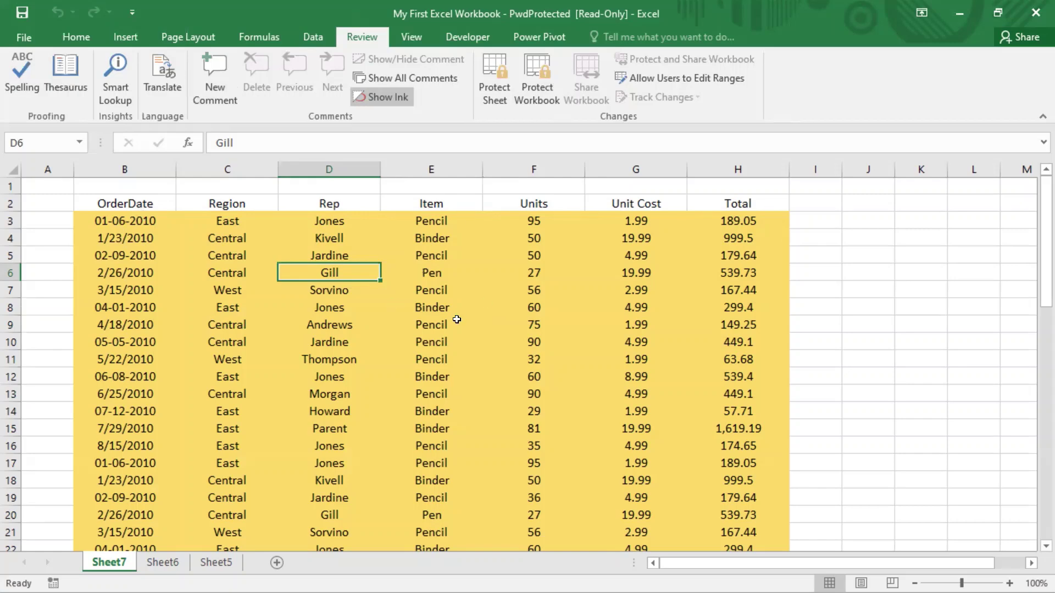
left_click(333, 296)
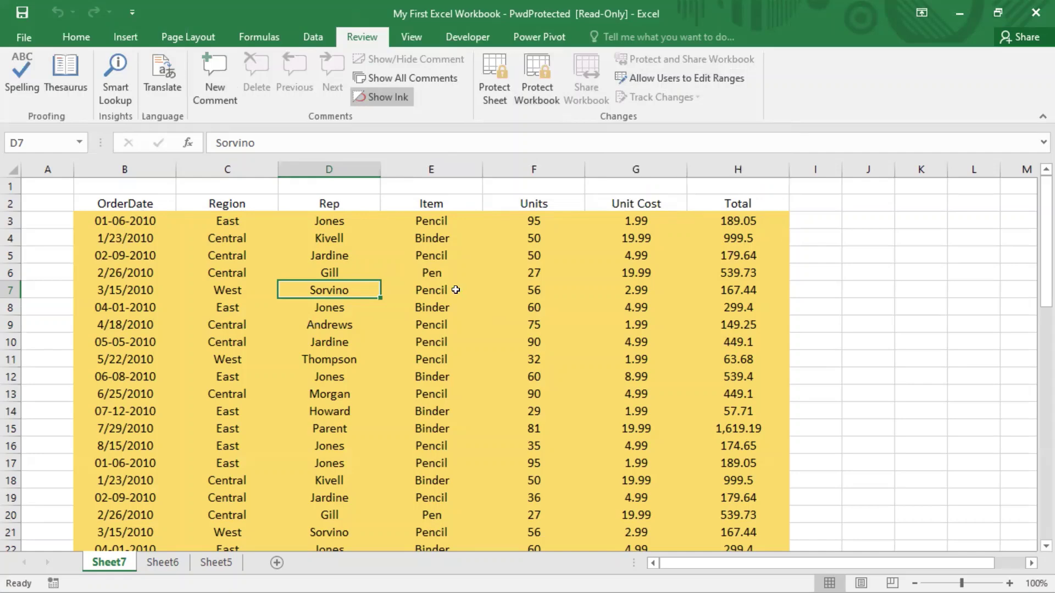
left_click(26, 36)
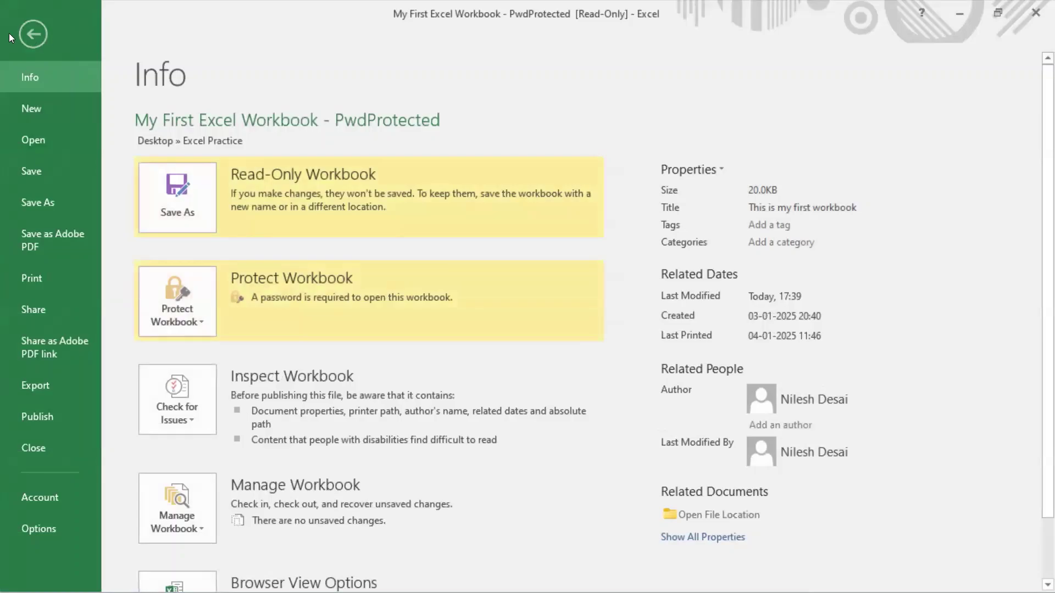
left_click(33, 34)
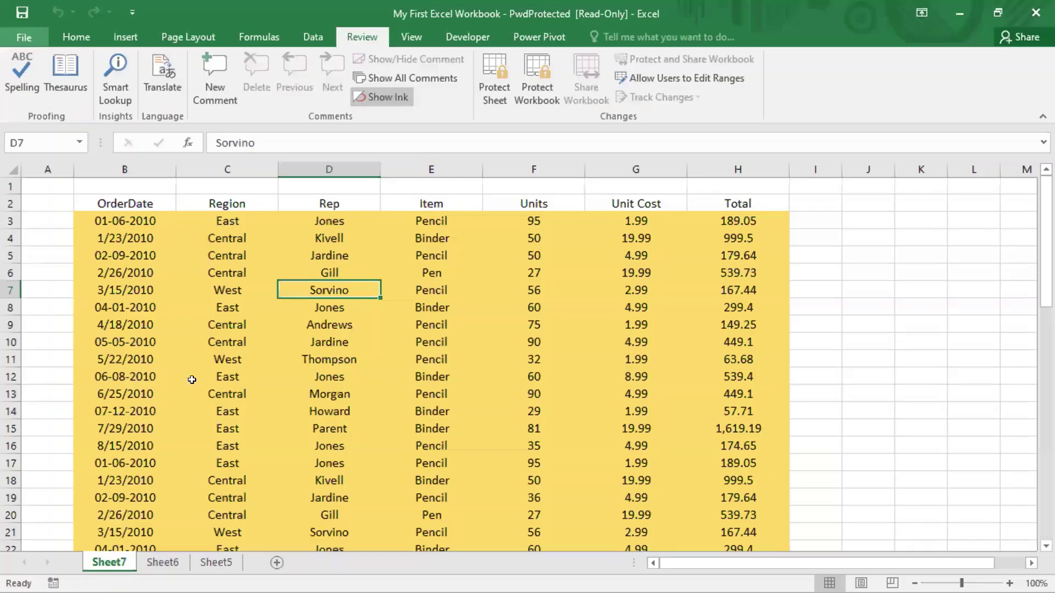